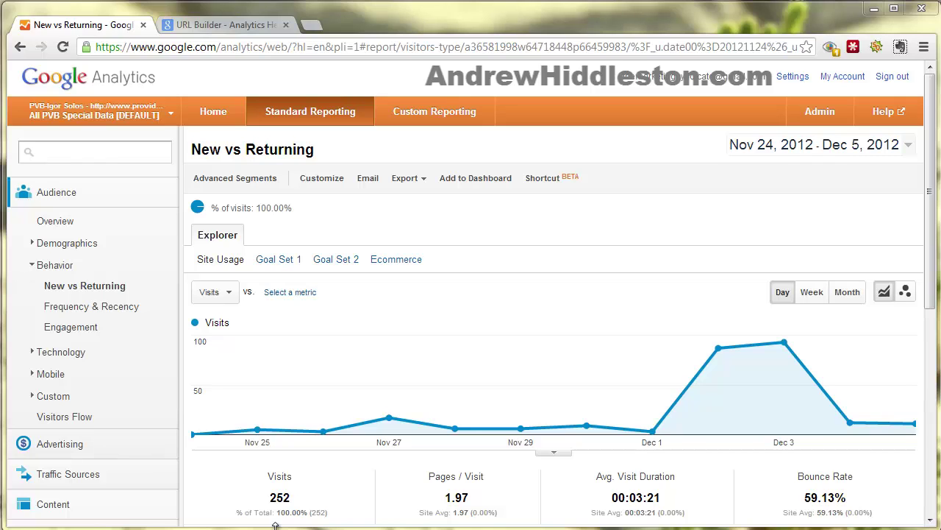
Step: Open Audience Overview and review its 252 visits, 497 pageviews and 59.13% bounce rate
click(40, 224)
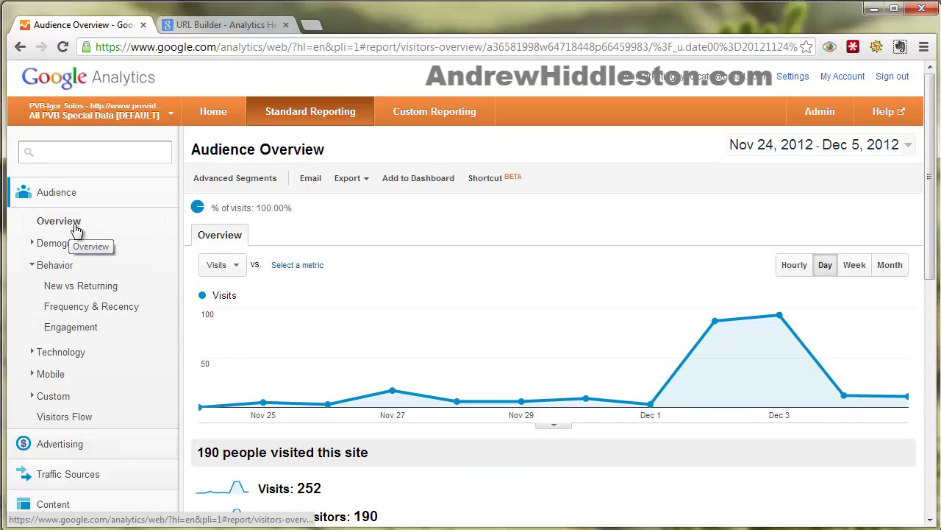
scroll(175, 318, down, 6)
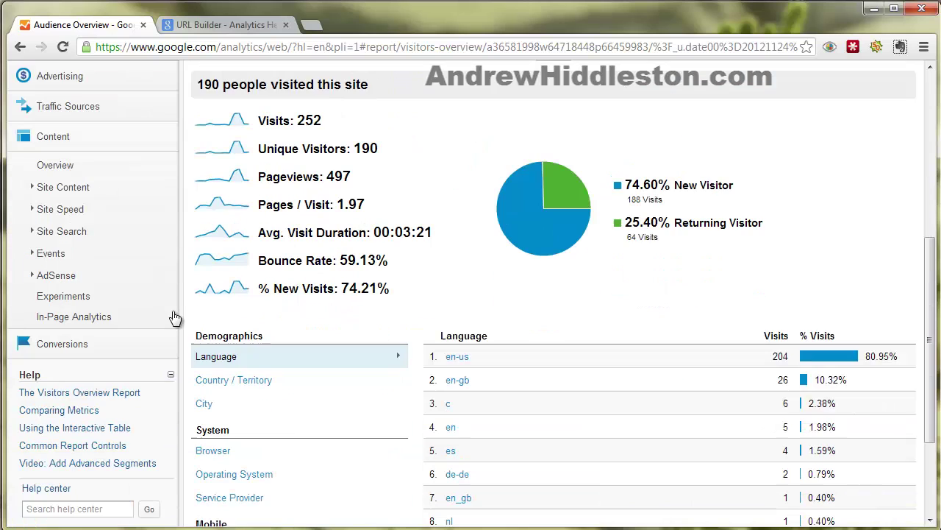
scroll(174, 314, down, 1)
scroll(172, 309, down, 1)
scroll(172, 309, up, 6)
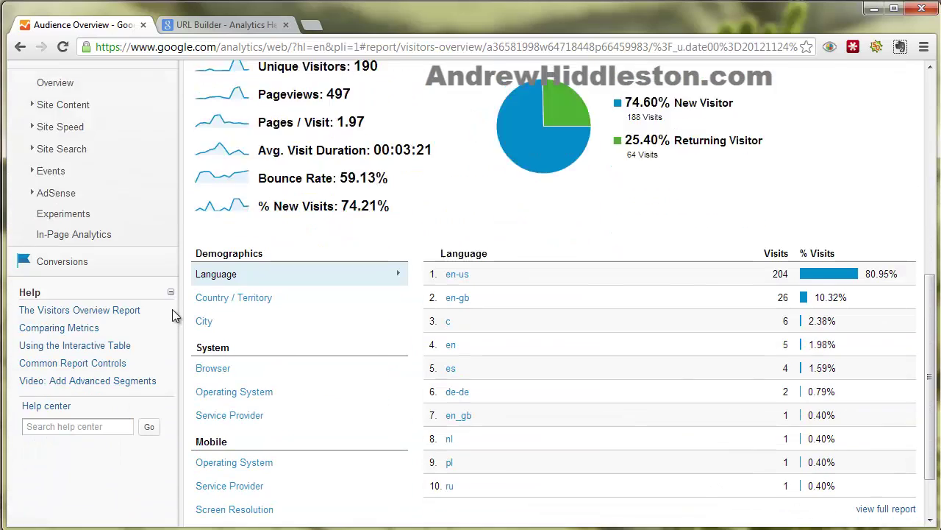
scroll(175, 318, up, 2)
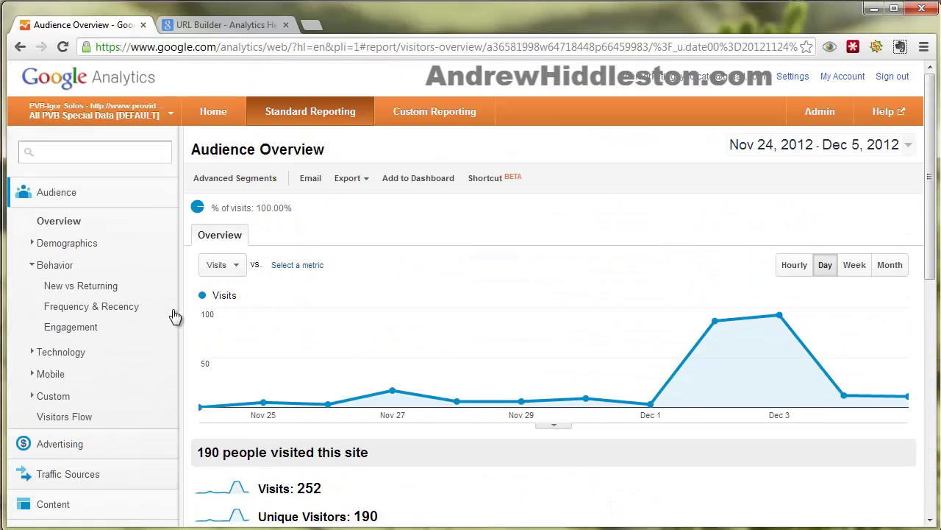
scroll(174, 316, down, 1)
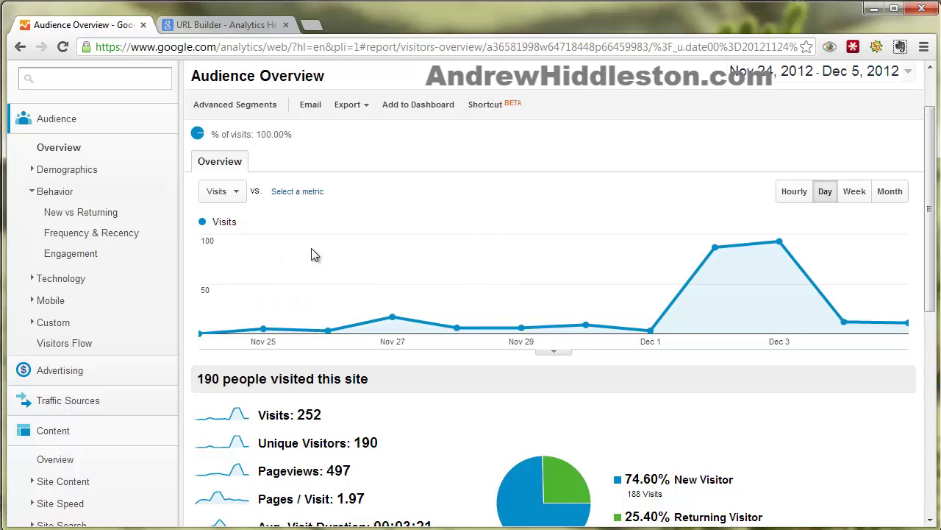
scroll(311, 254, up, 1)
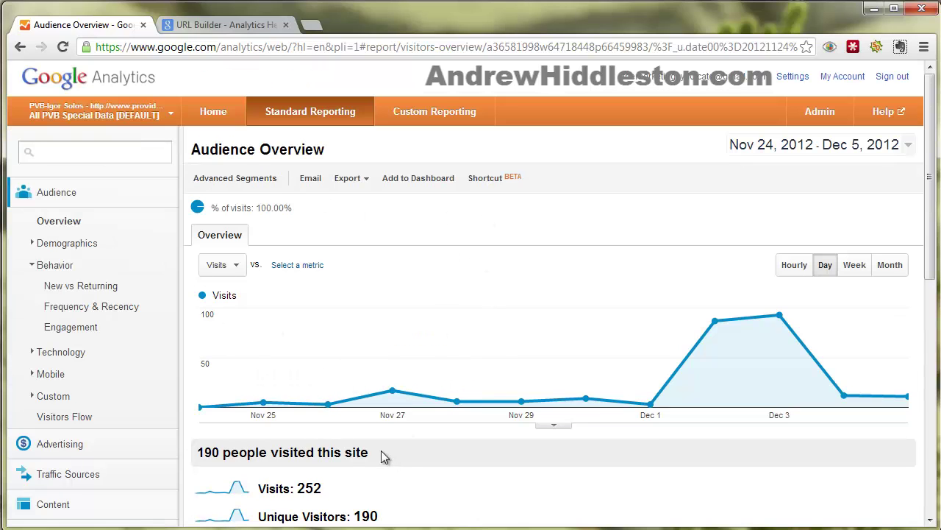
mouse_move(231, 363)
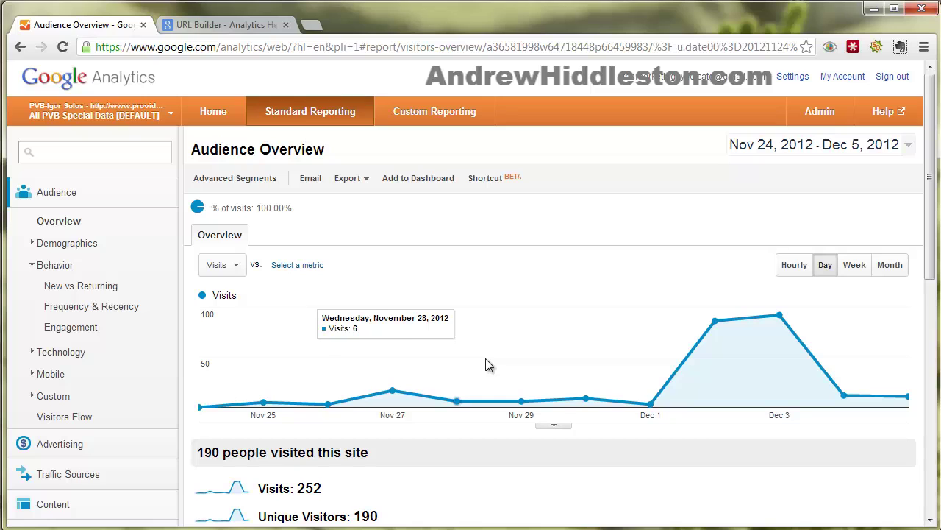
scroll(243, 390, down, 2)
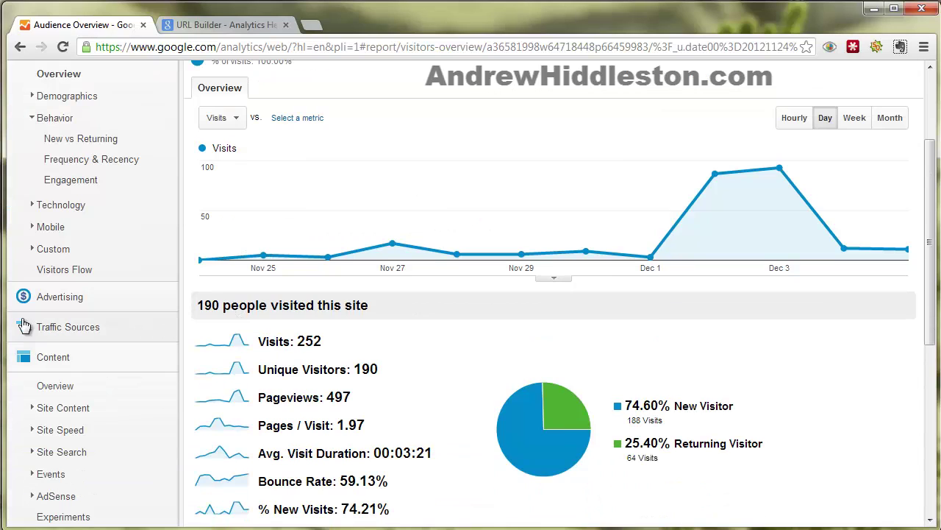
Step: Expand Traffic Sources and review its Overview report
click(22, 325)
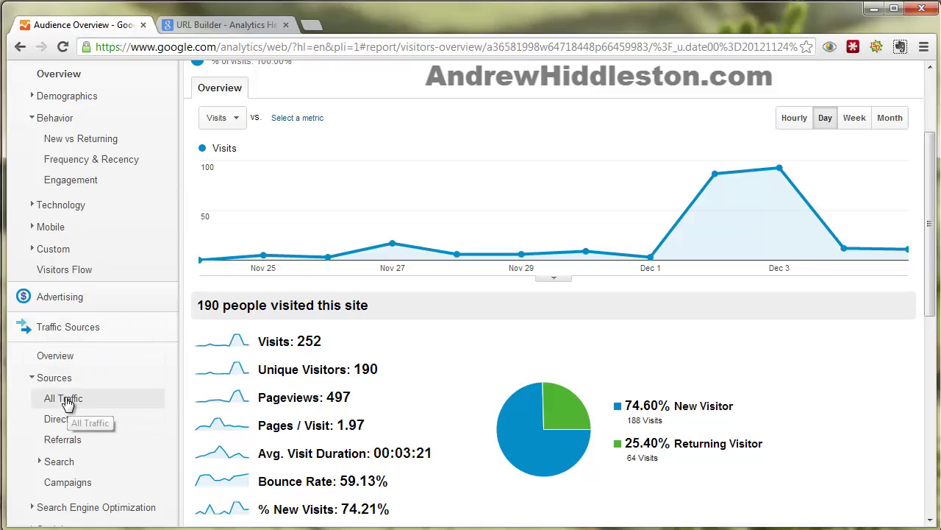
click(55, 378)
click(68, 356)
scroll(145, 387, down, 3)
scroll(143, 384, up, 3)
scroll(154, 389, up, 2)
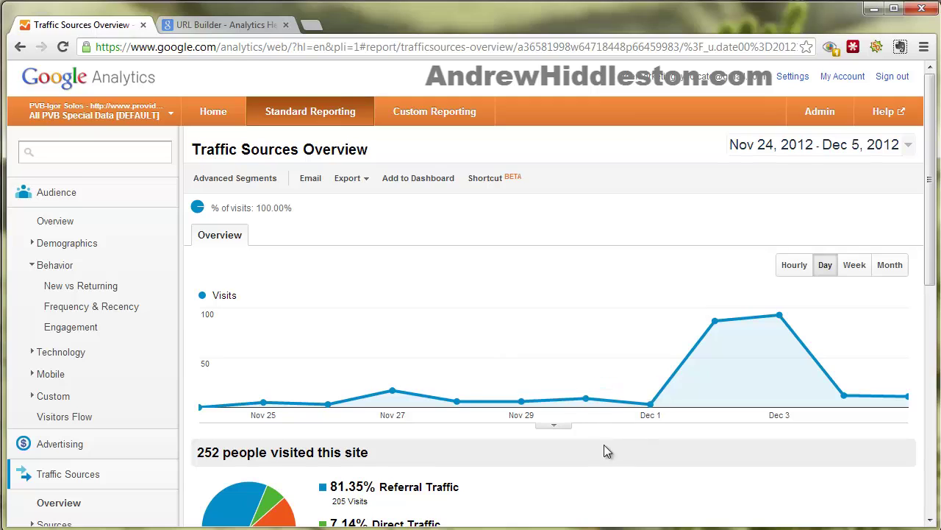
scroll(559, 445, down, 2)
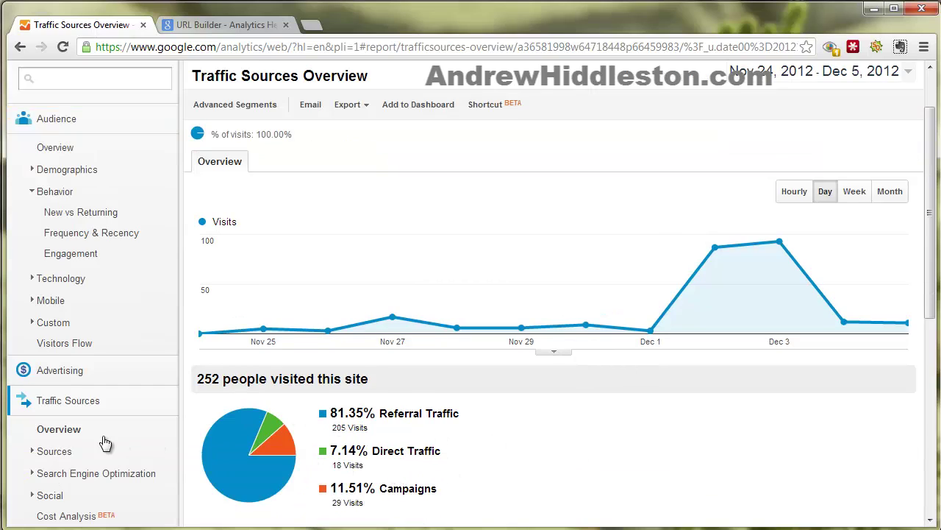
scroll(103, 445, down, 2)
Step: Open Sources > All Traffic to see the source/medium table led by affportal referral
click(44, 379)
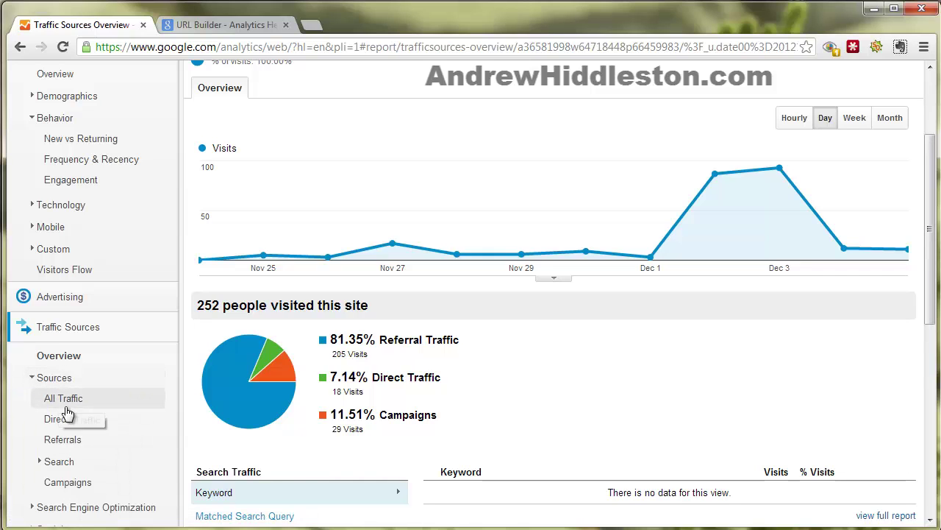
click(78, 401)
scroll(347, 368, down, 3)
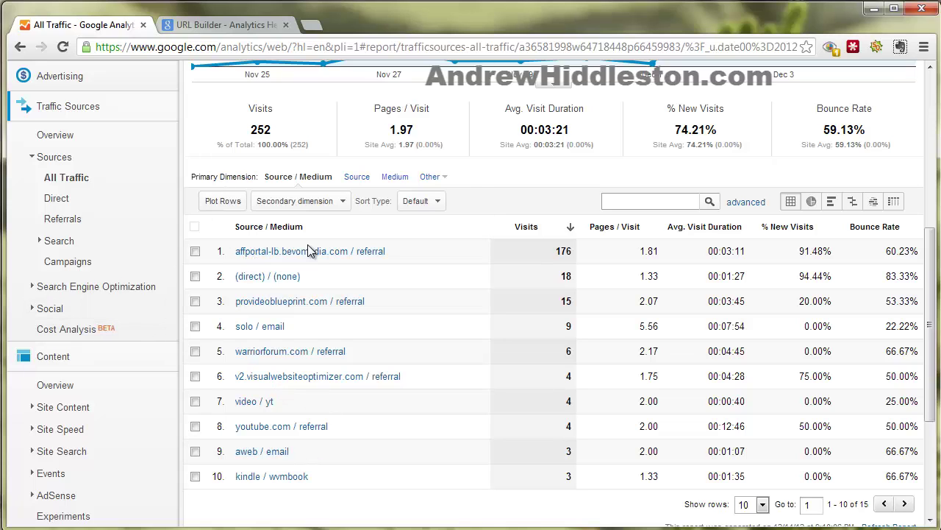
Step: Search Google for 'url tool' in a new tab
click(226, 28)
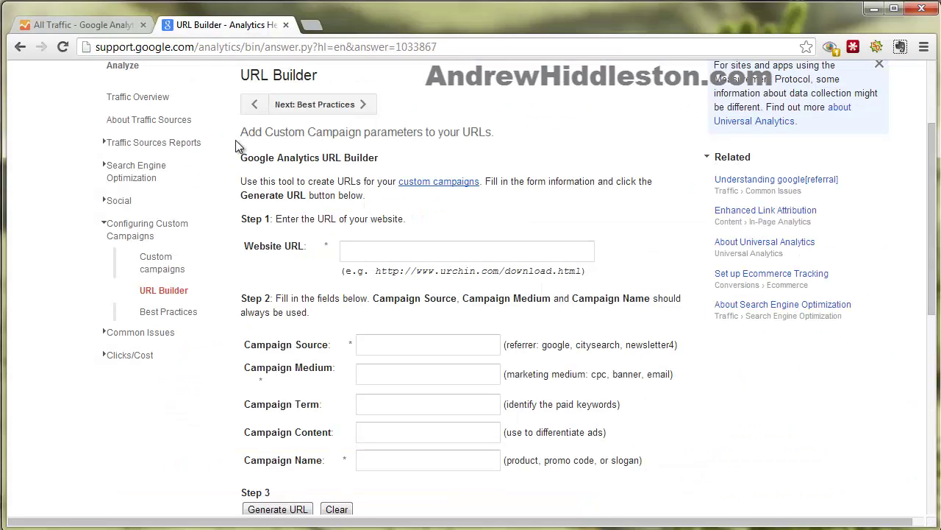
click(310, 27)
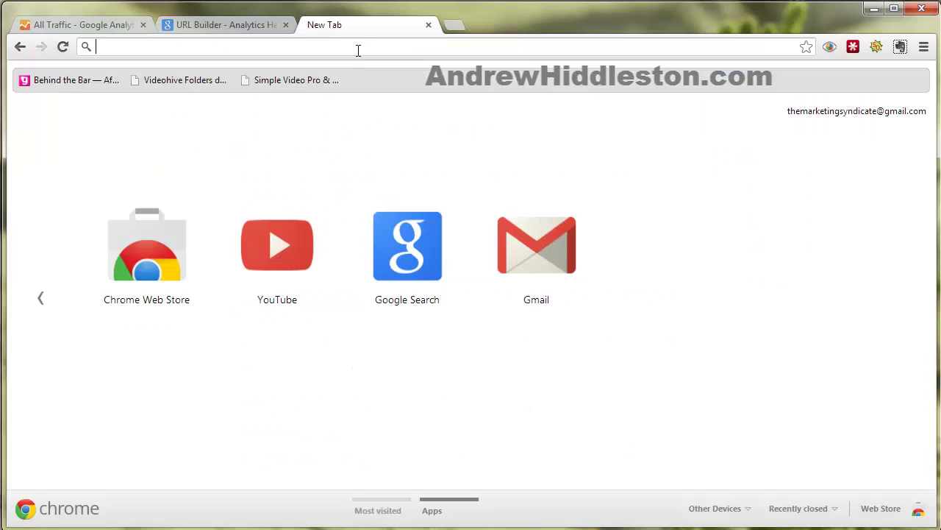
text(google.com)
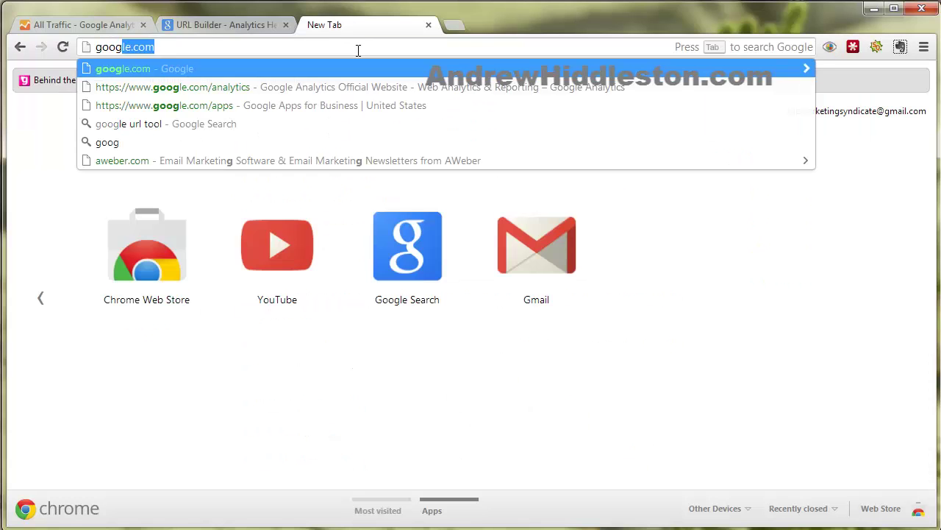
key(Return)
text(ir)
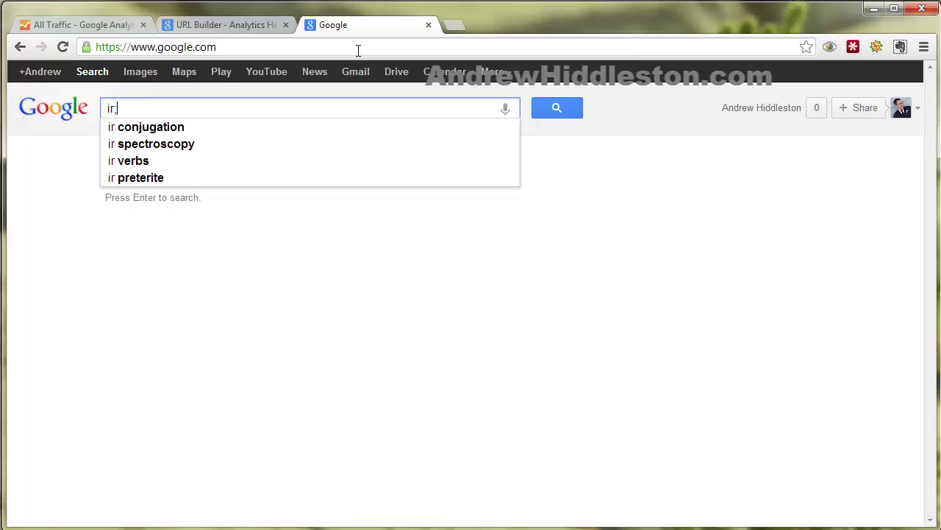
key(BackSpace)
key(BackSpace)
key(BackSpace)
text(url tool)
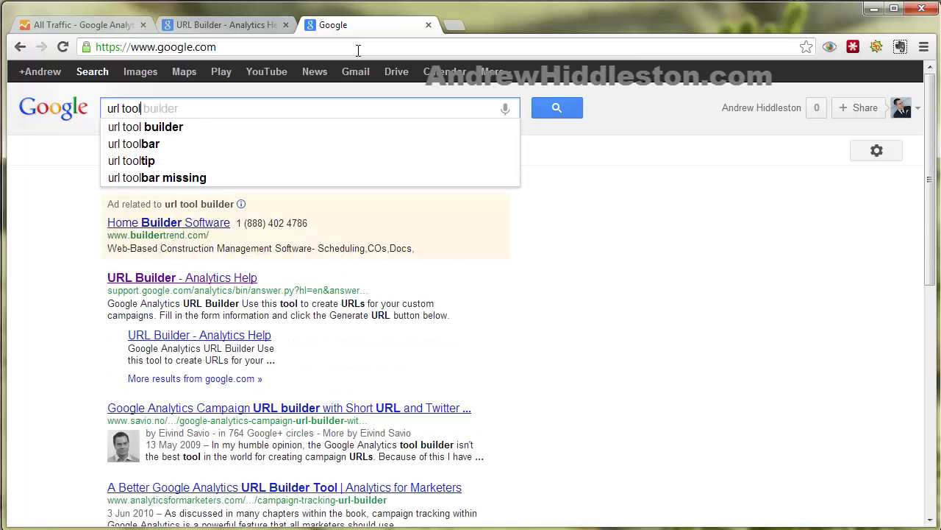
key(Return)
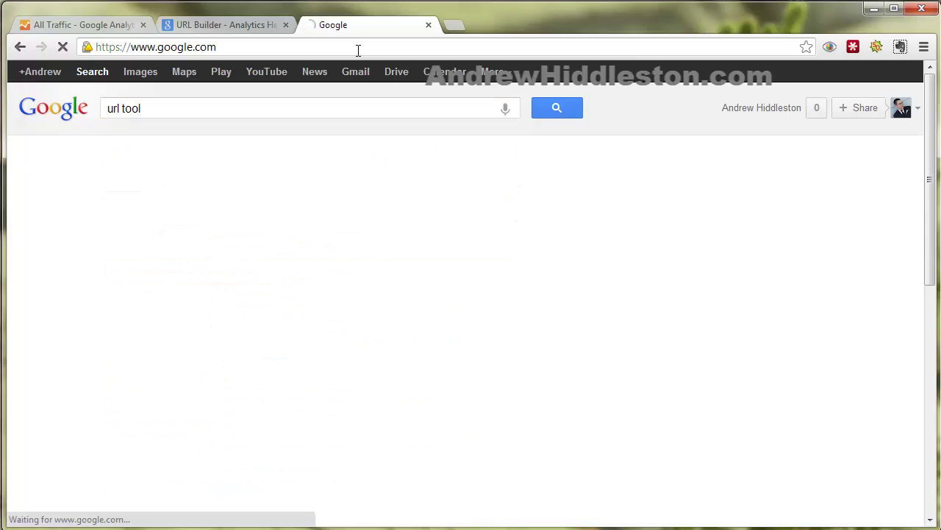
Step: Pass the CAPTCHA and open the URL Builder - Analytics Help result
click(90, 221)
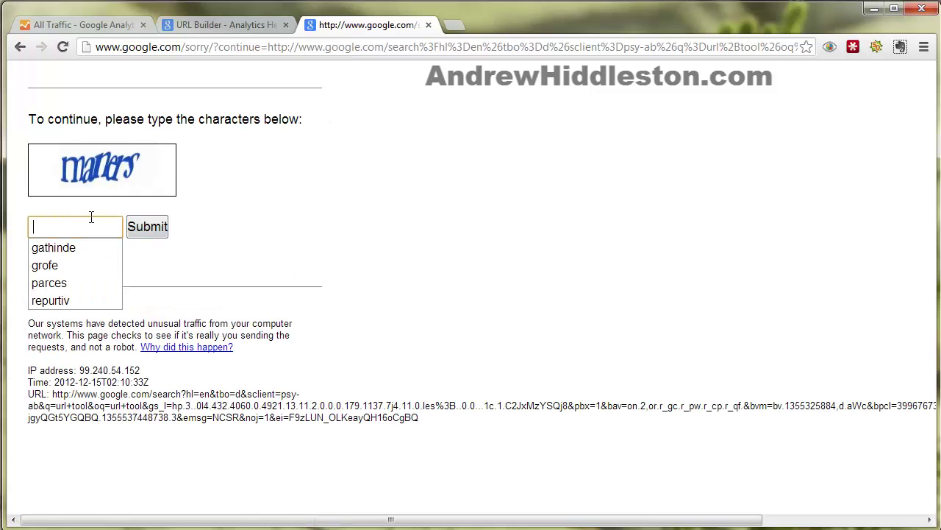
text(maners)
key(Return)
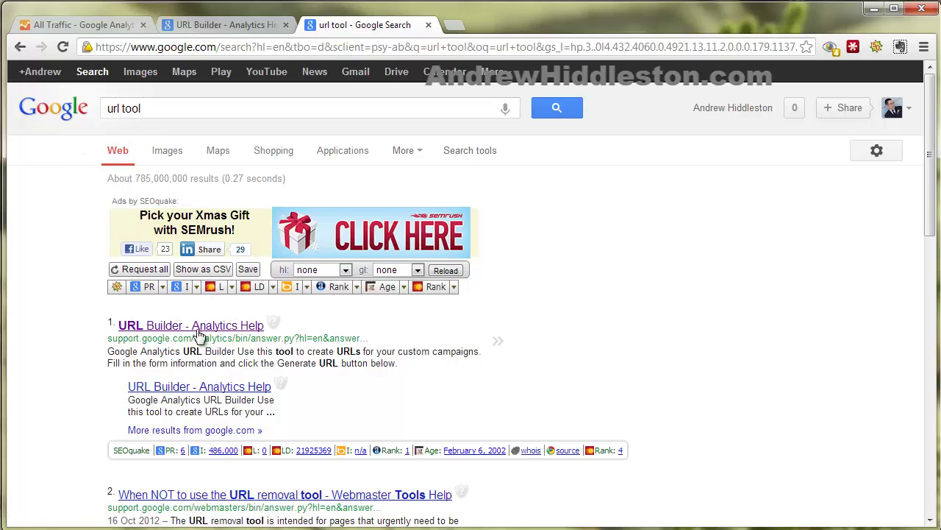
click(161, 331)
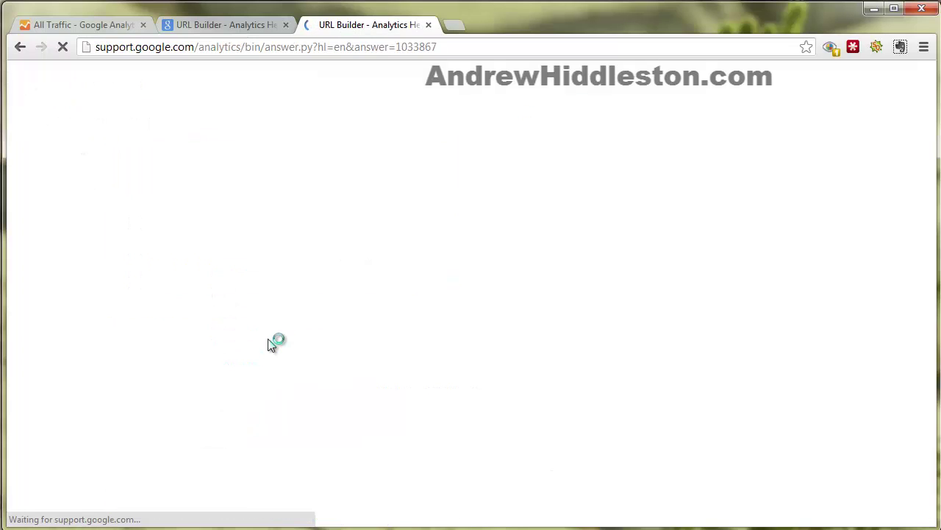
click(430, 26)
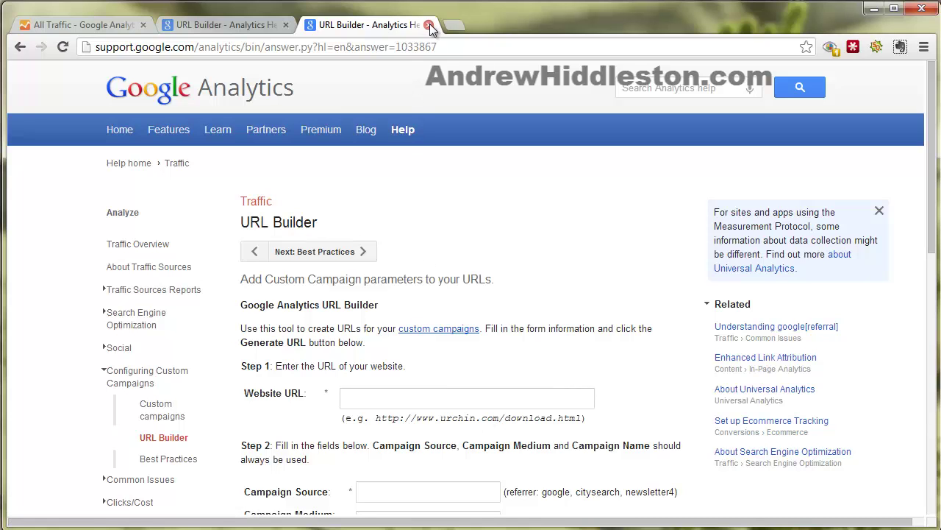
click(429, 25)
click(488, 244)
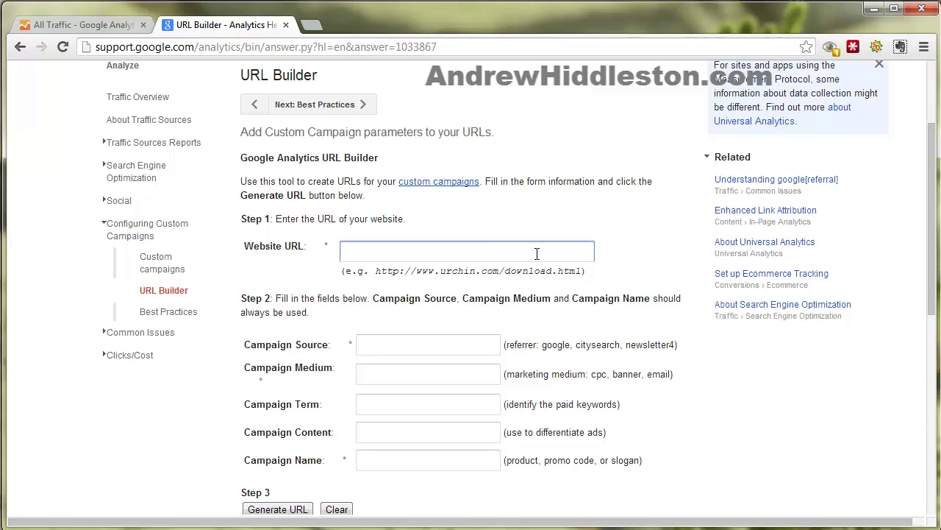
text(http://andrewhiddleston.com)
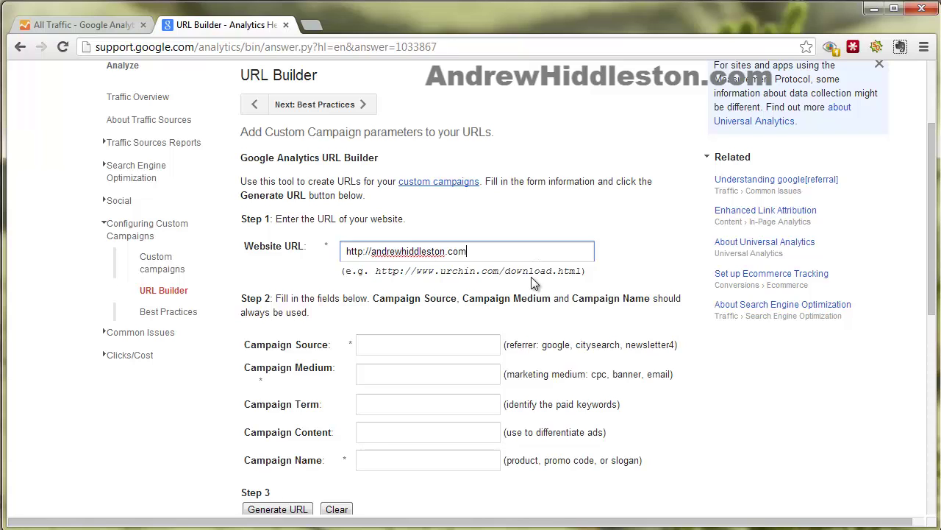
click(432, 347)
scroll(253, 353, down, 1)
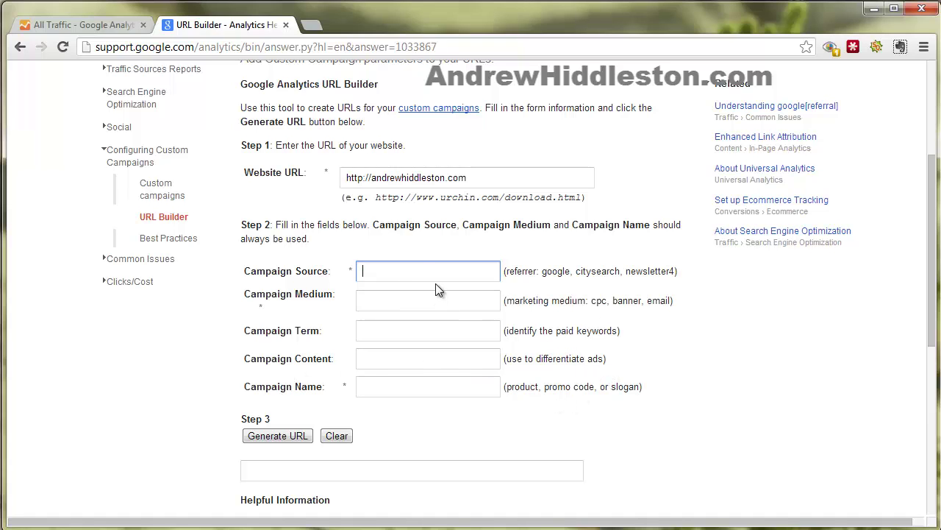
click(96, 26)
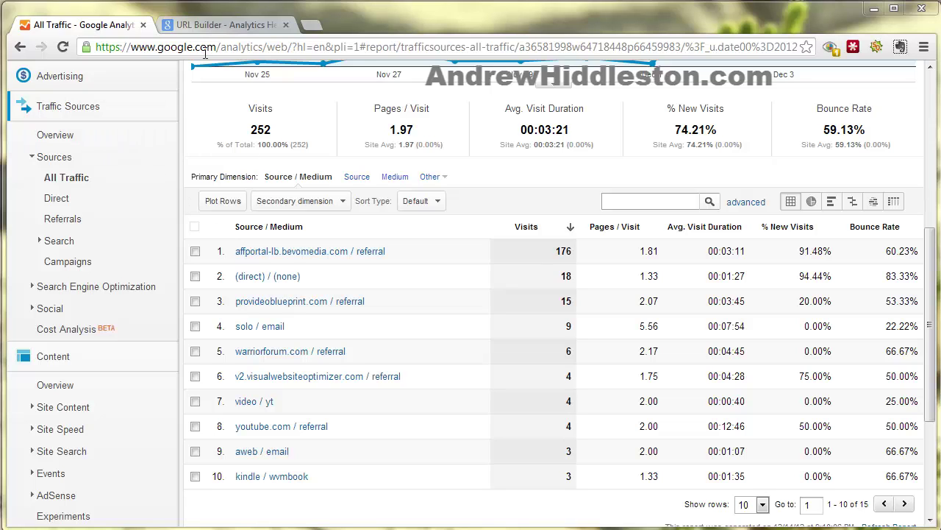
Step: Enter campaign source facebook, medium cpc and term onlinebusiness
click(216, 25)
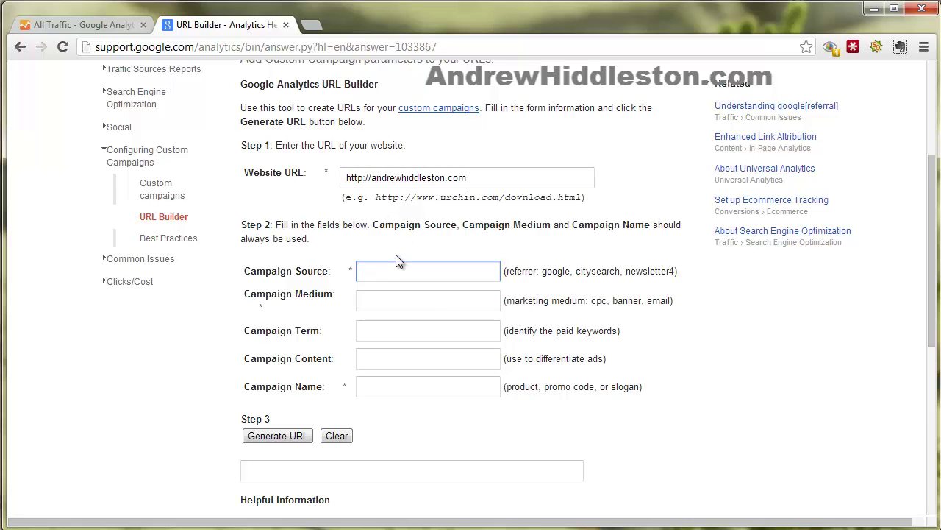
text(facebook)
key(Tab)
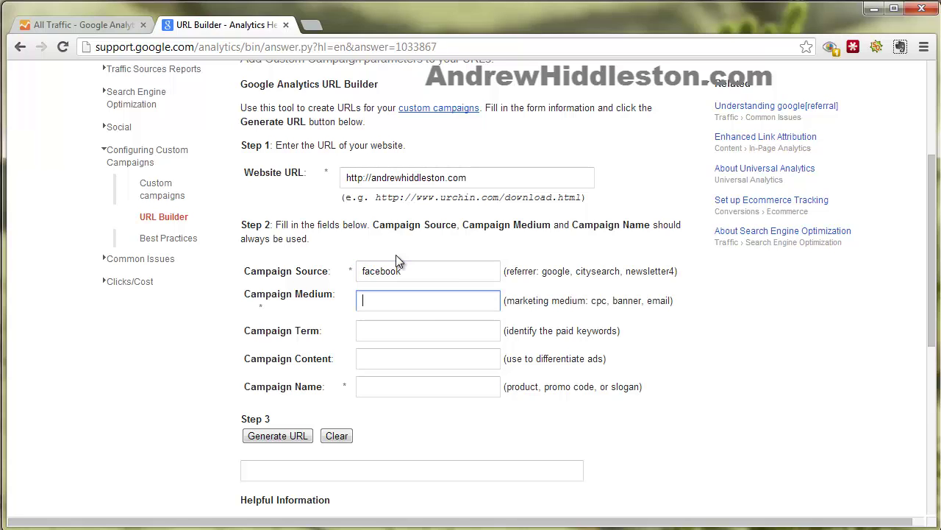
text(cpc)
key(Tab)
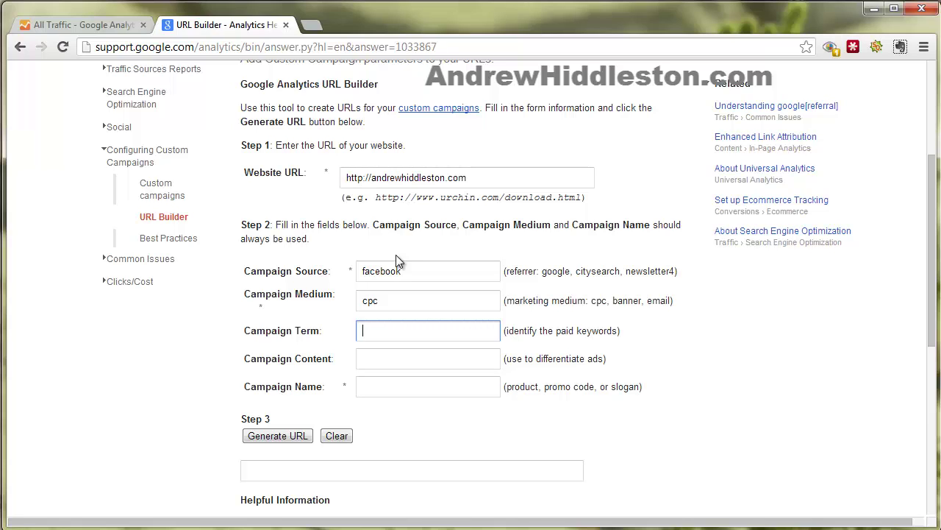
text(onlinebusiness)
key(Tab)
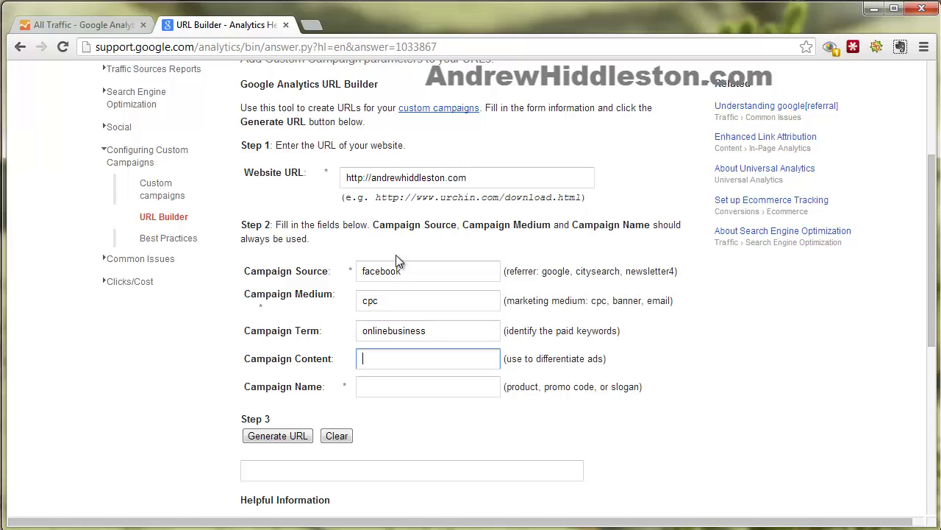
Step: Set campaign content redboarder and campaign name revised, then glance at All Traffic
text(redboarder)
key(Tab)
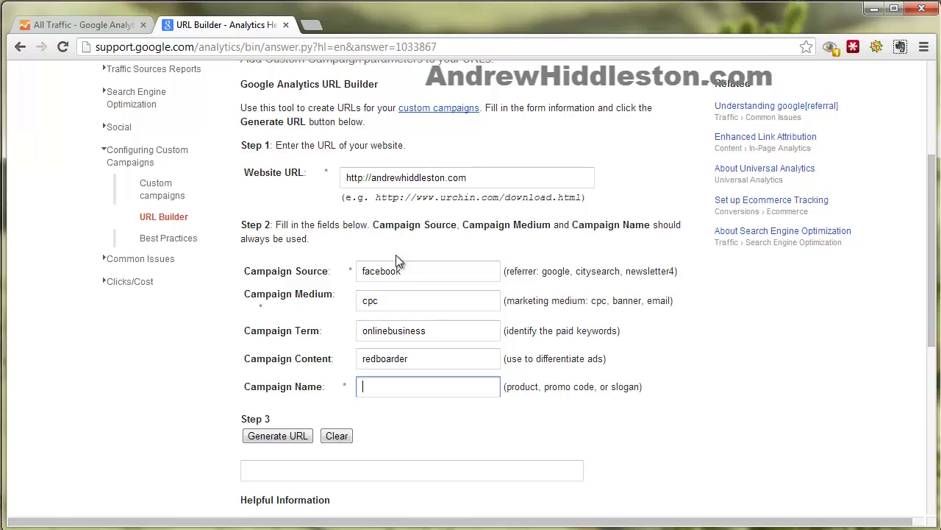
text(0)
key(BackSpace)
text(001)
key(BackSpace)
key(BackSpace)
key(BackSpace)
text(revised)
click(120, 27)
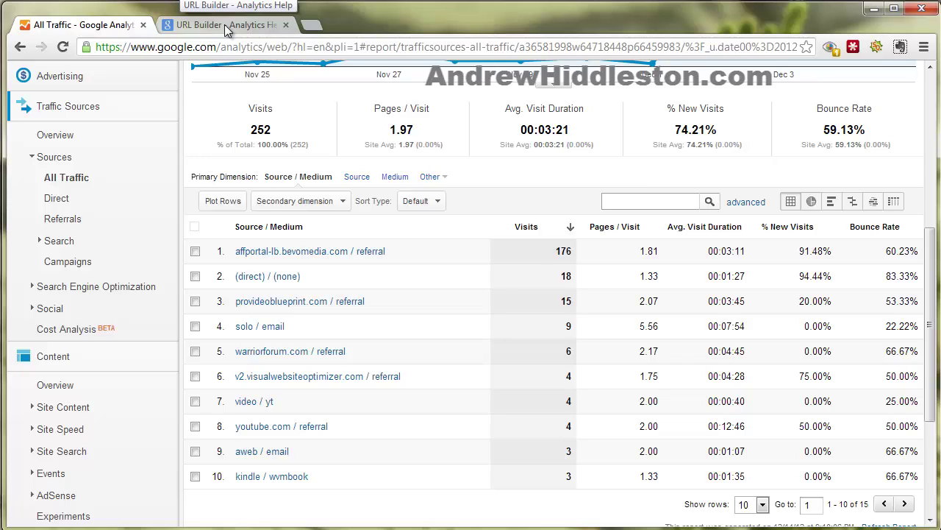
Step: Generate the campaign-tagged URL and select the whole result
click(226, 30)
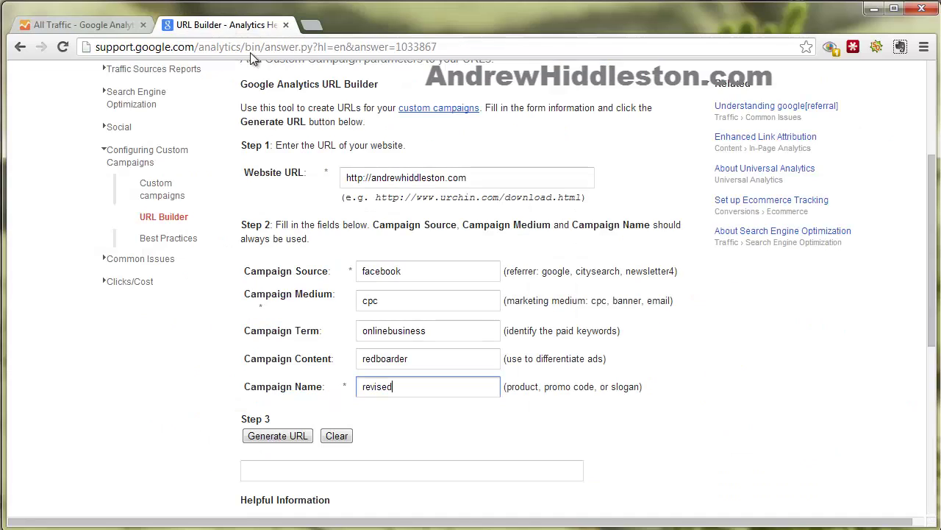
click(291, 436)
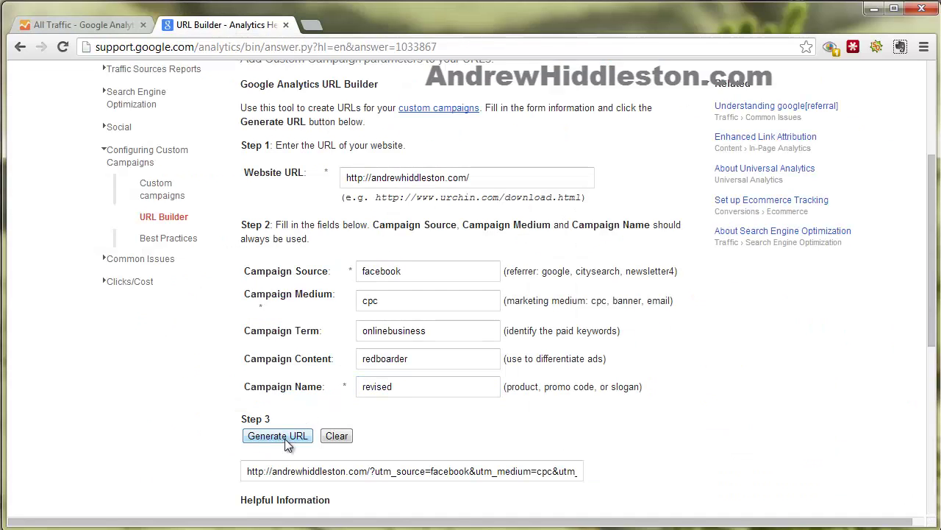
drag(295, 472, 415, 472)
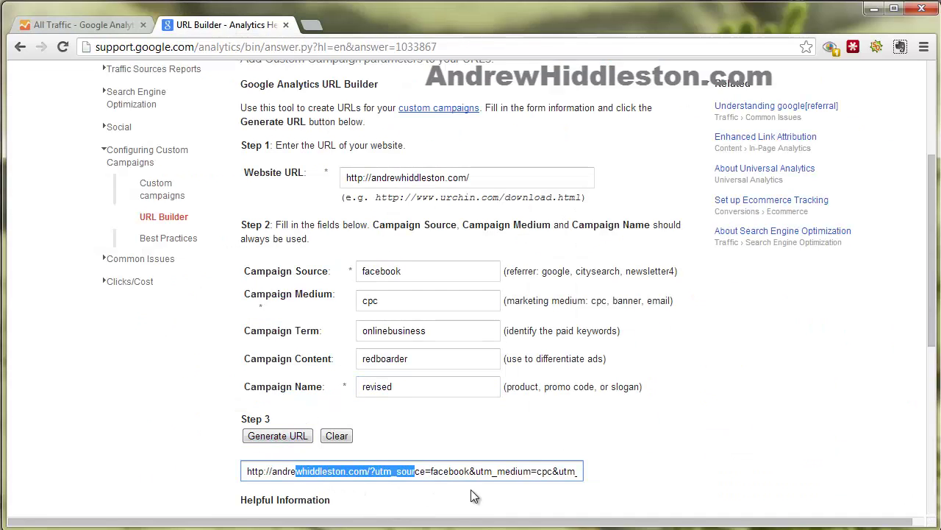
click(498, 471)
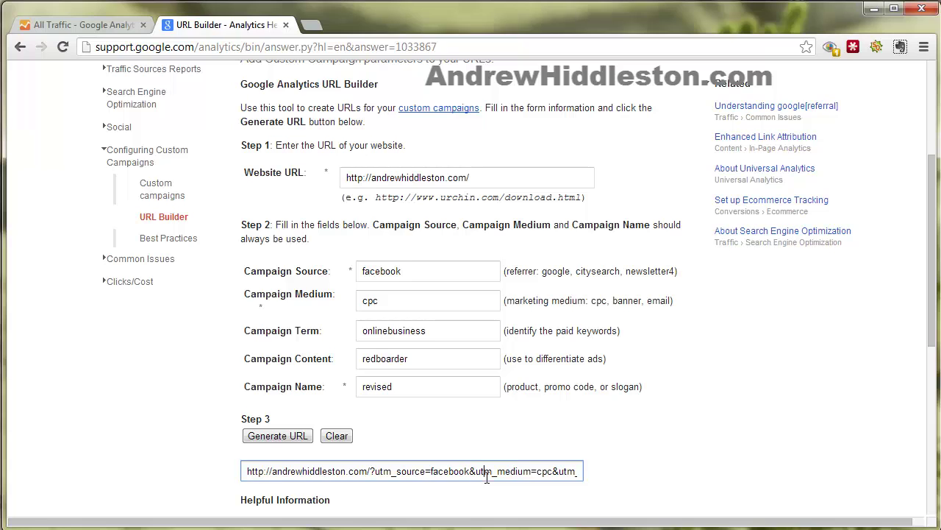
triple_click(547, 471)
key(ctrl+c)
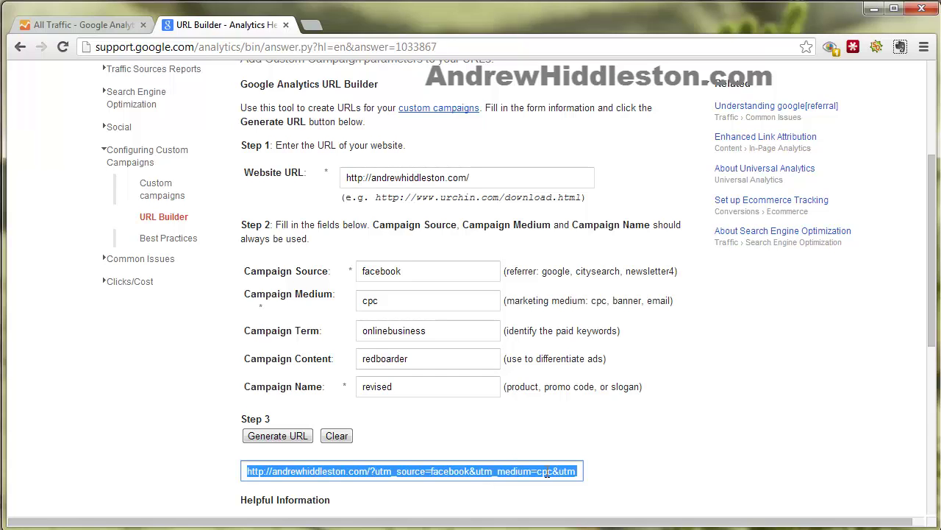
Step: Load the tagged URL in a new tab, then return to All Traffic
click(311, 25)
key(ctrl+v)
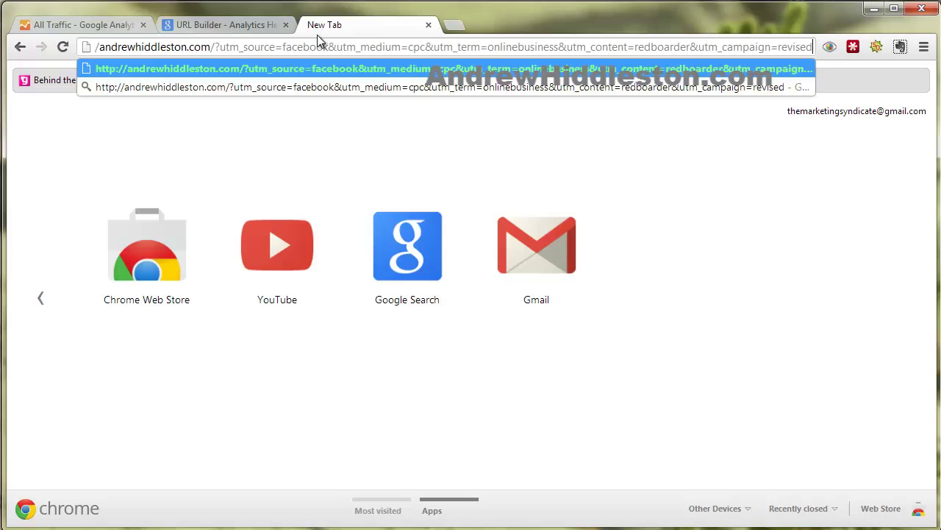
key(Return)
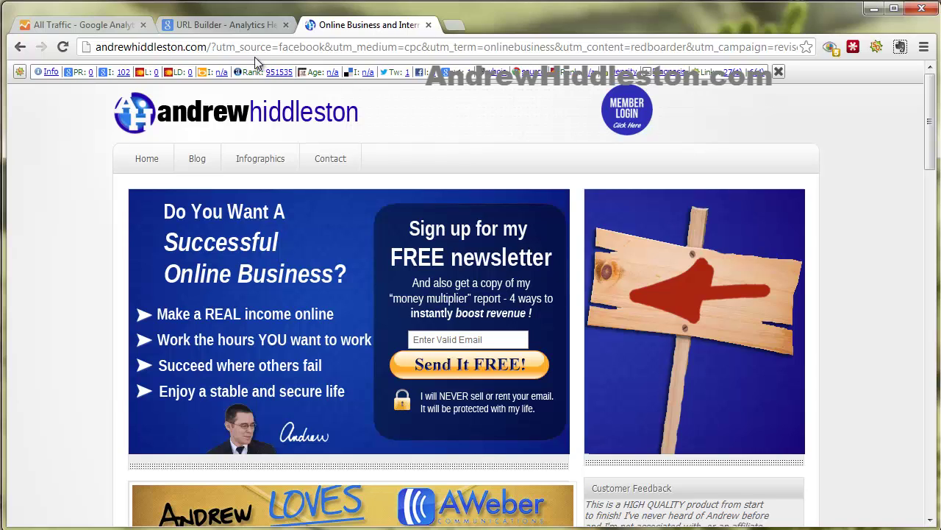
click(226, 27)
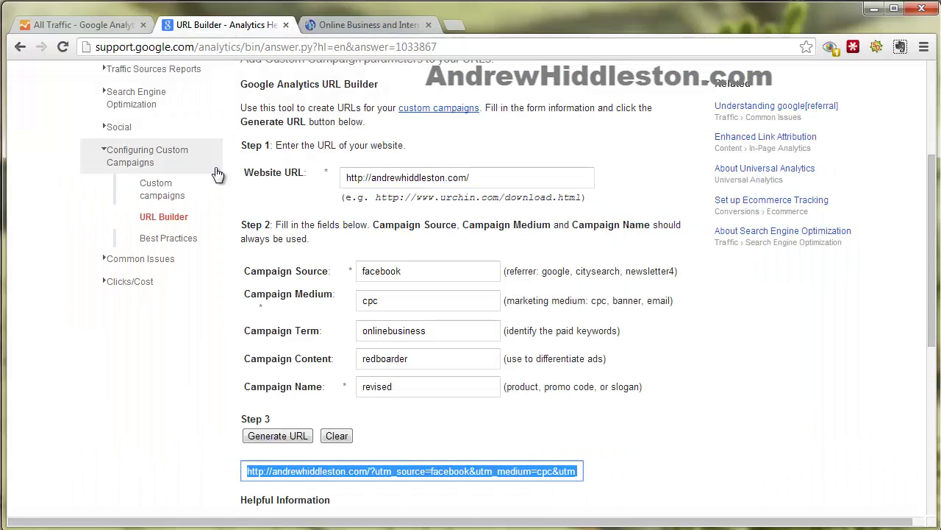
click(105, 16)
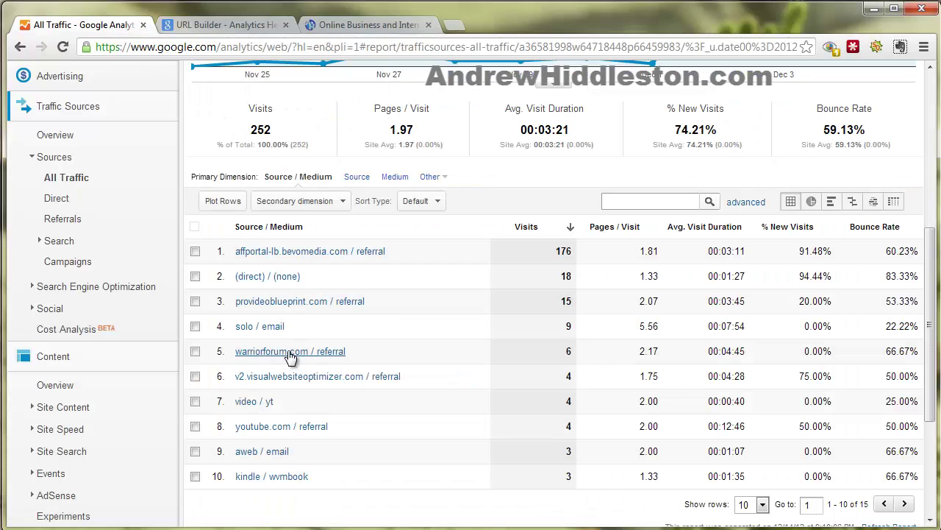
click(320, 203)
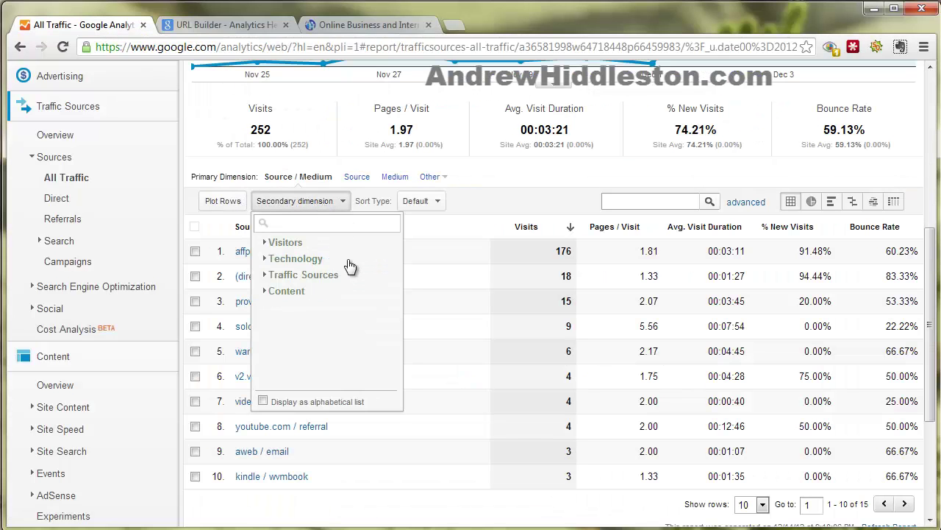
click(291, 275)
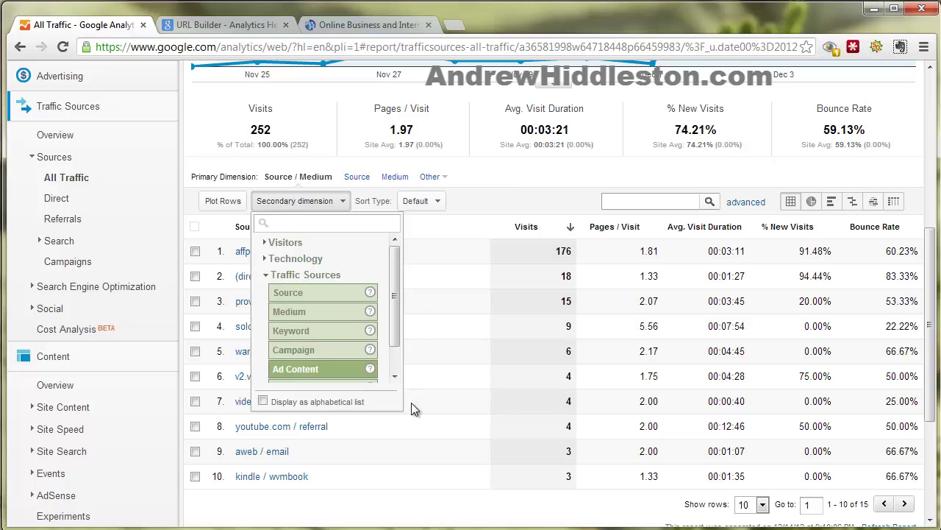
click(496, 215)
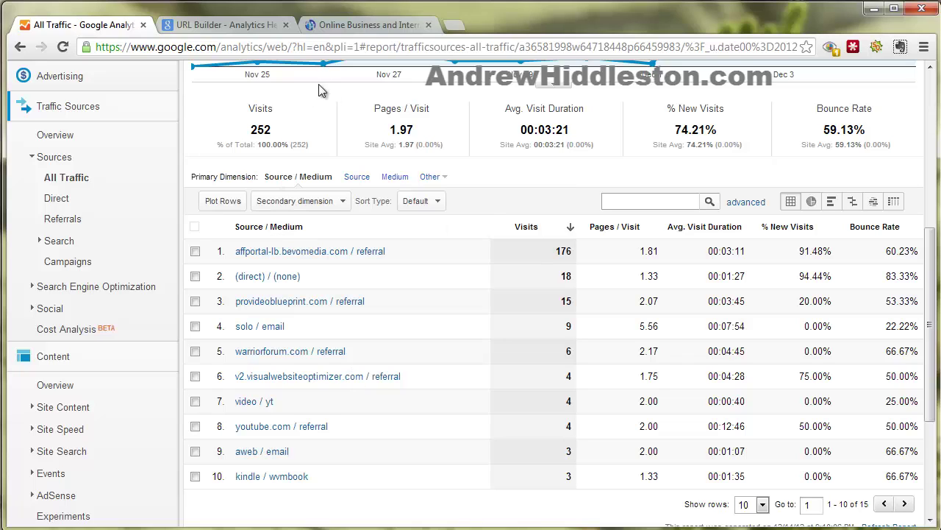
click(259, 26)
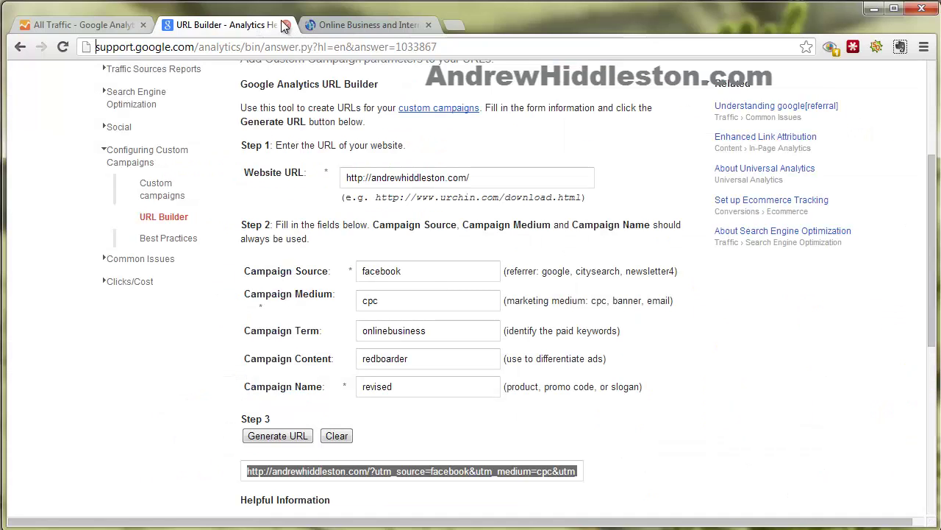
drag(488, 177, 326, 164)
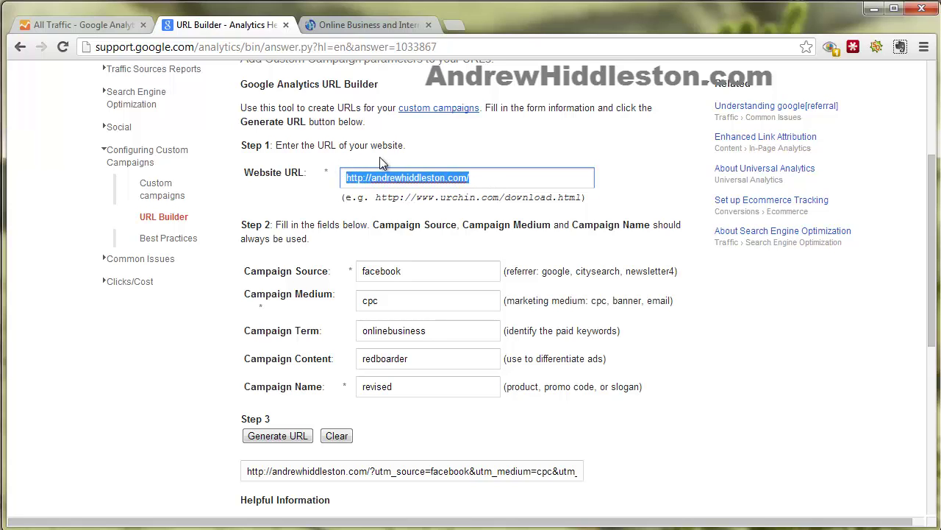
click(401, 178)
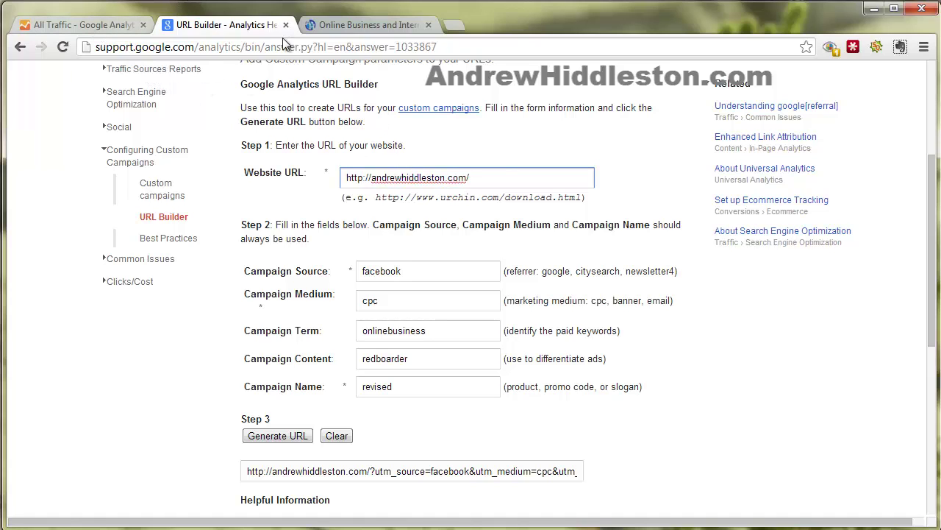
click(100, 28)
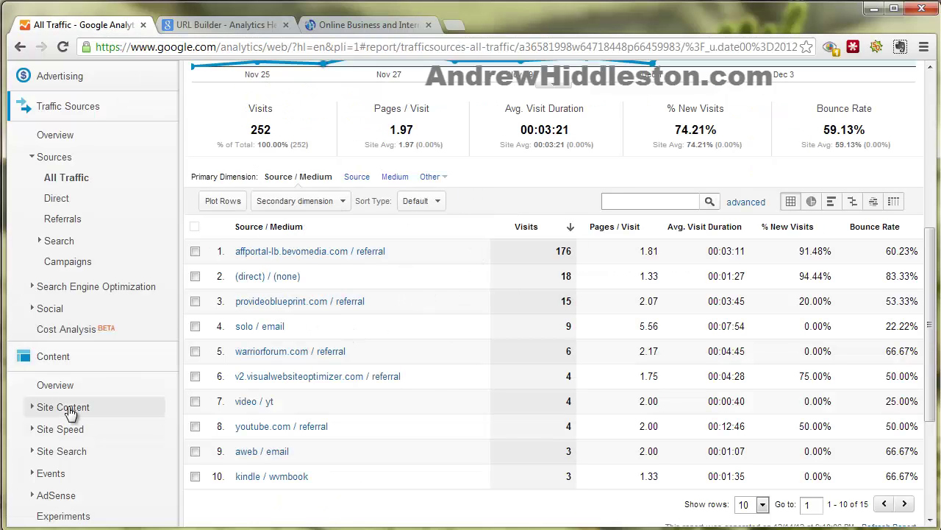
Step: Open Conversions > Goals > Overview: 13 completions worth $221.00, 5.16% conversion rate
scroll(72, 411, down, 2)
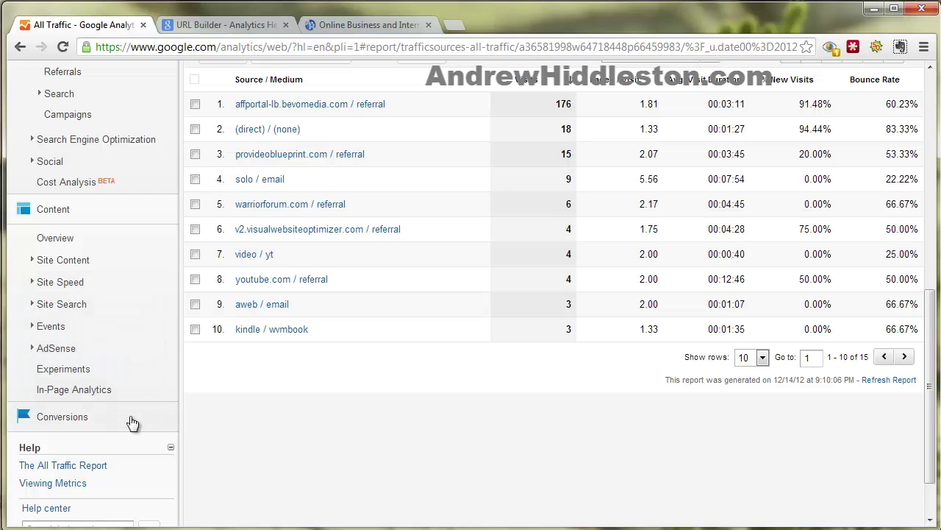
click(61, 421)
scroll(61, 425, down, 2)
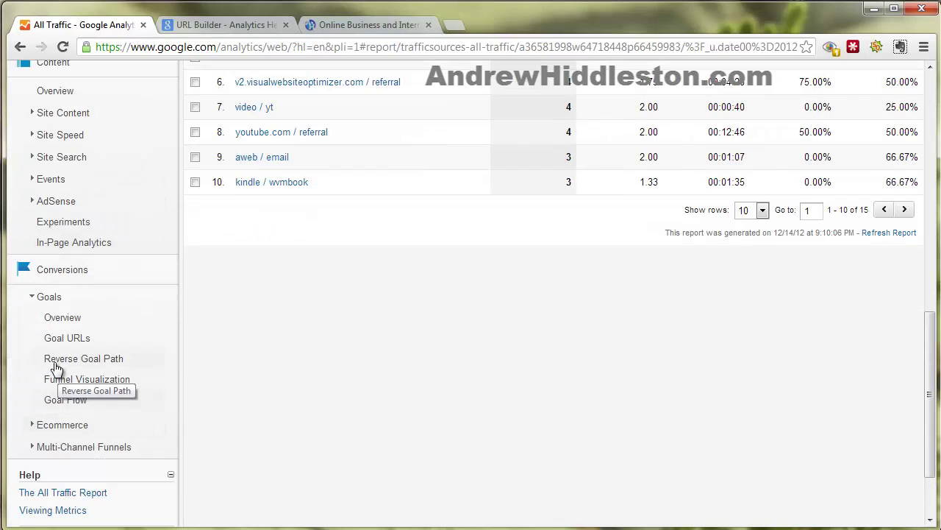
click(59, 300)
click(58, 304)
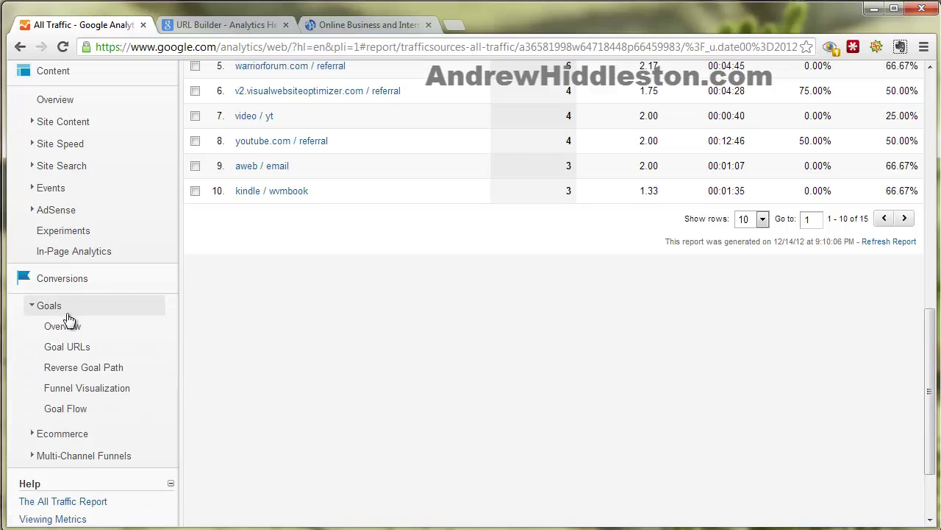
click(72, 327)
scroll(252, 319, up, 5)
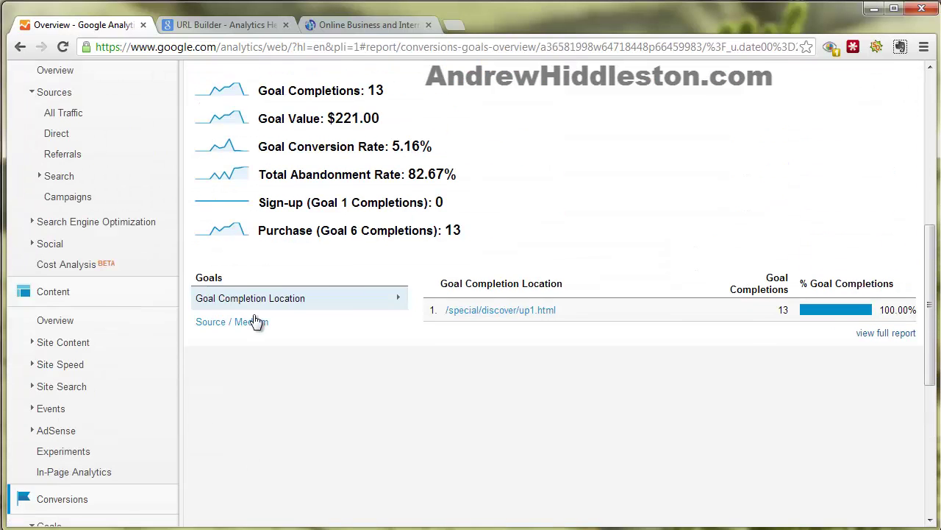
scroll(298, 361, up, 1)
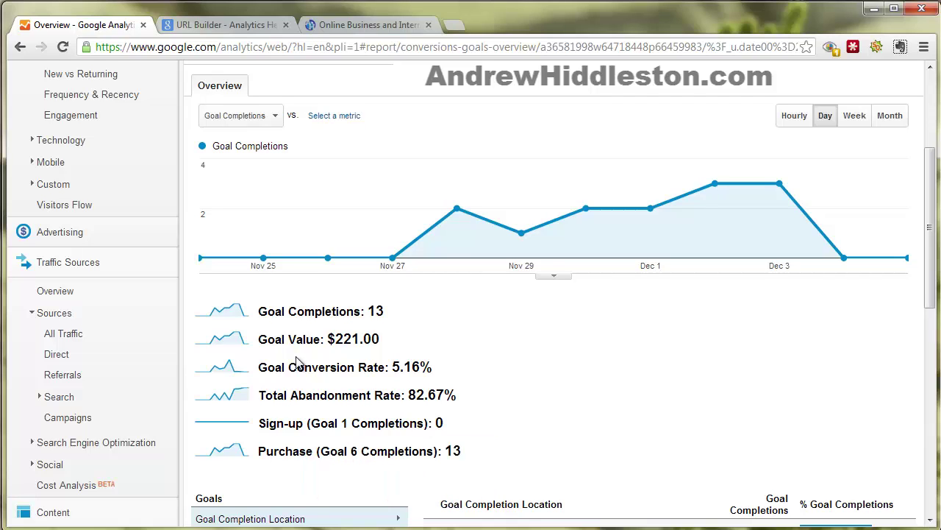
scroll(375, 388, up, 1)
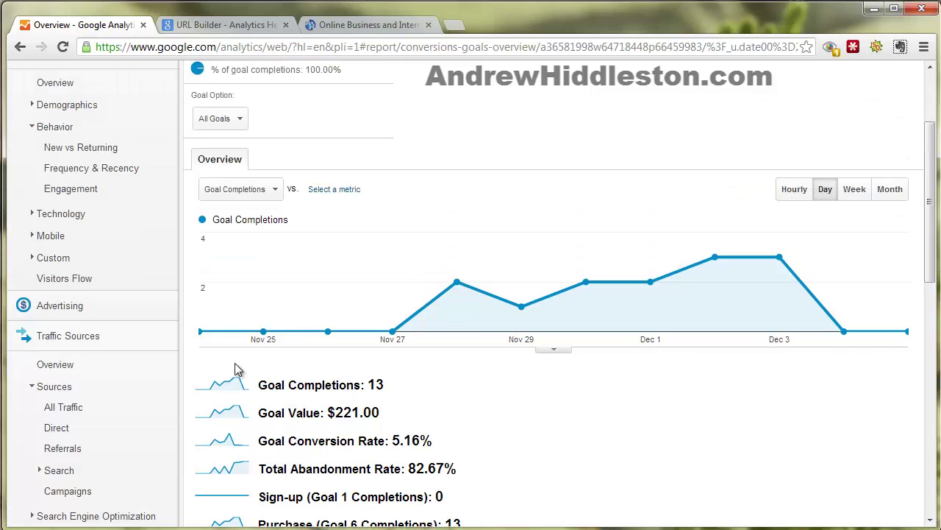
scroll(622, 346, down, 1)
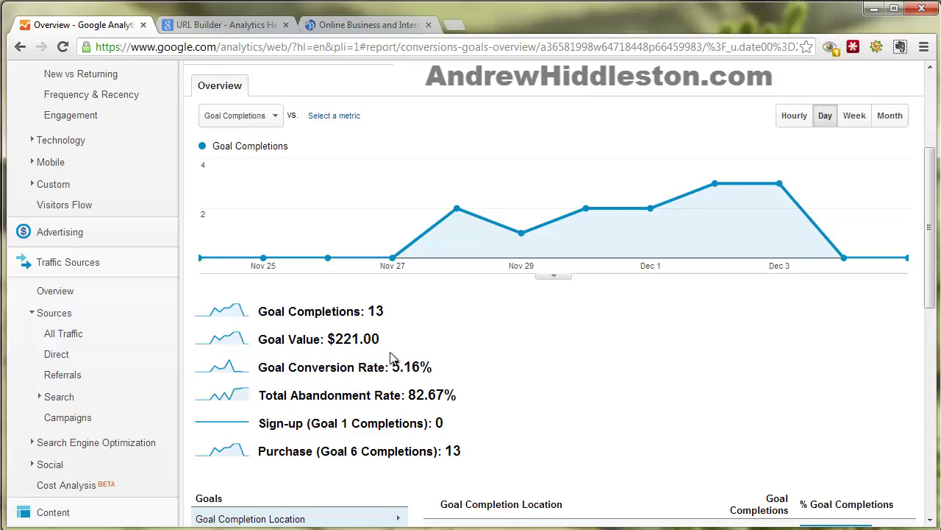
mouse_move(343, 324)
scroll(431, 388, down, 1)
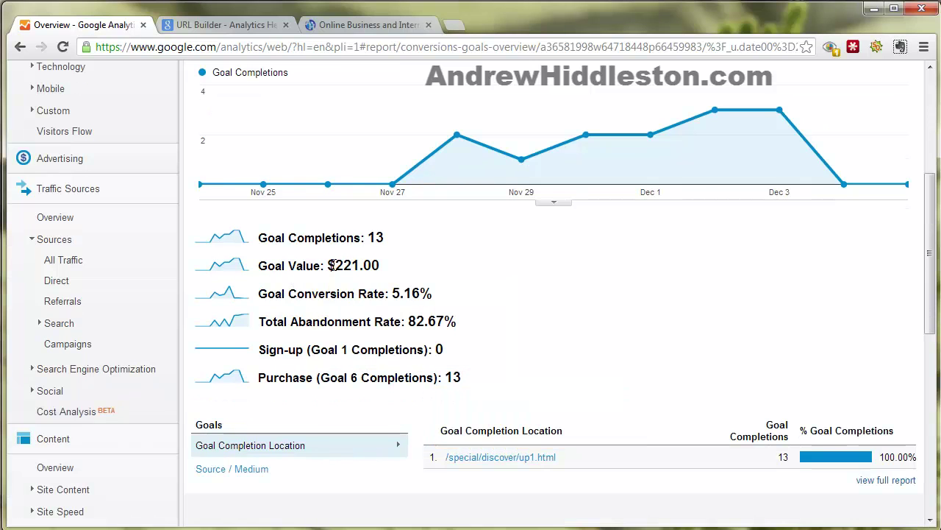
drag(331, 266, 387, 262)
click(388, 266)
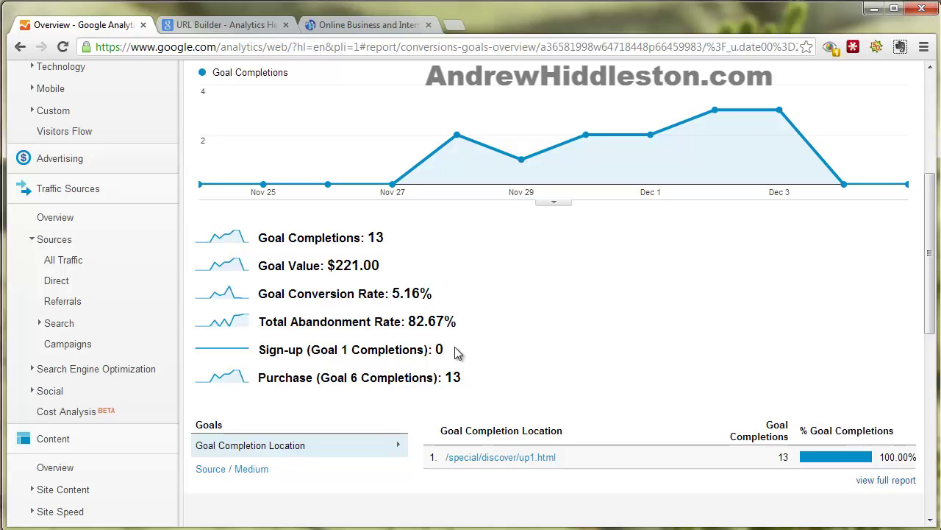
scroll(711, 365, down, 1)
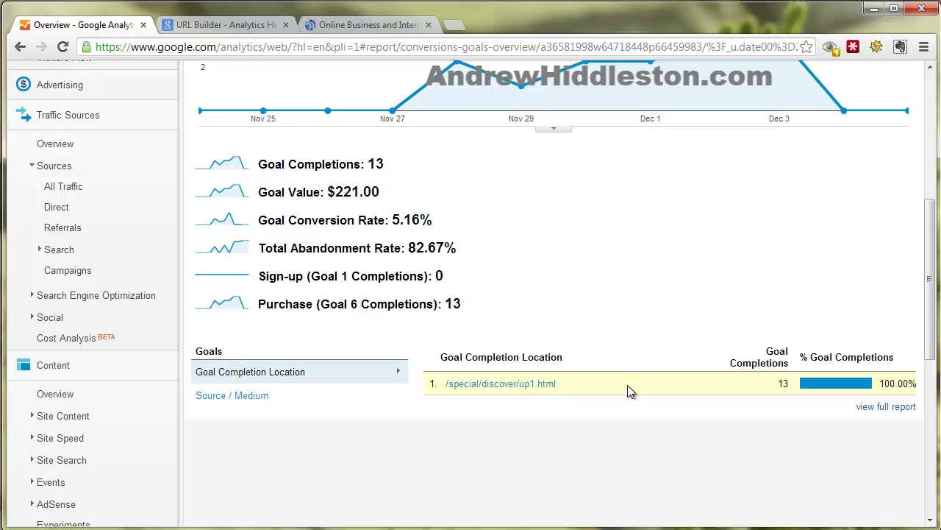
Step: Switch the goal breakdown to Source / Medium and back to completion location, then revisit Goals Overview
click(248, 397)
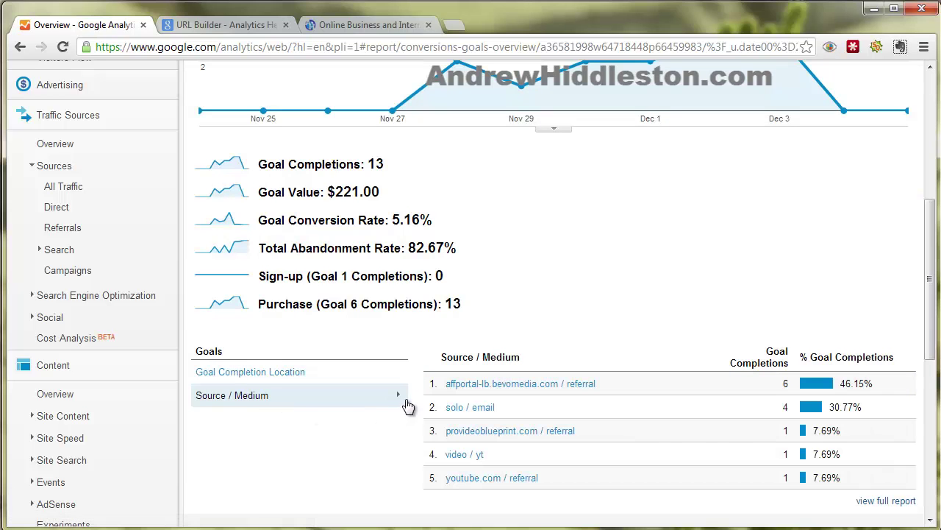
click(278, 373)
click(227, 28)
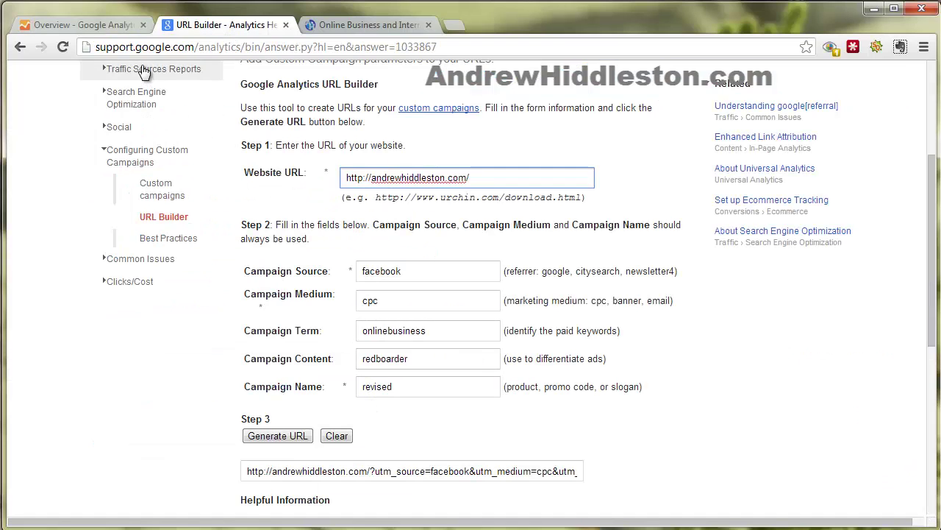
click(125, 27)
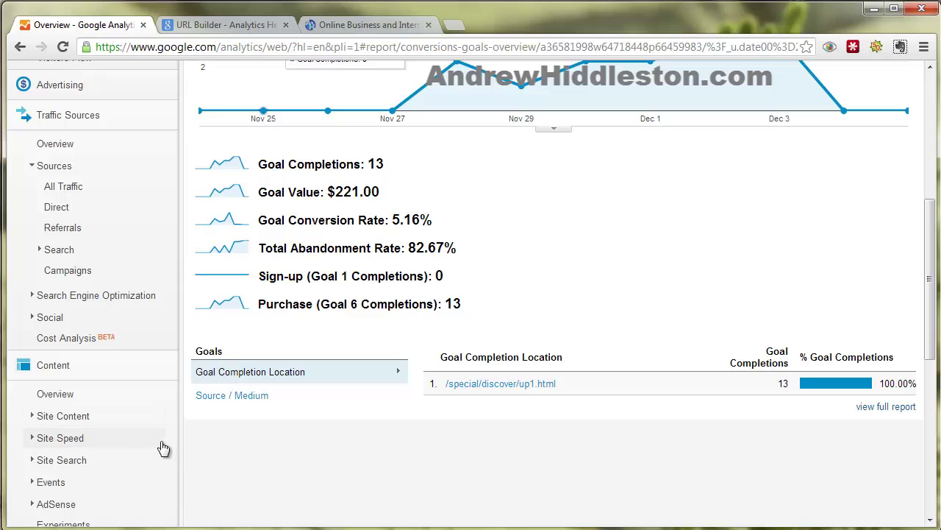
scroll(151, 458, down, 1)
scroll(98, 436, down, 2)
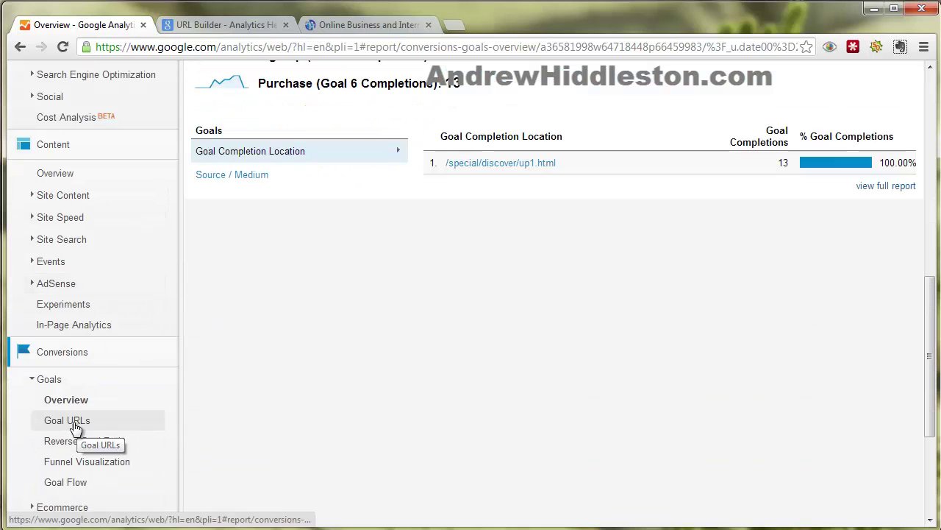
click(86, 425)
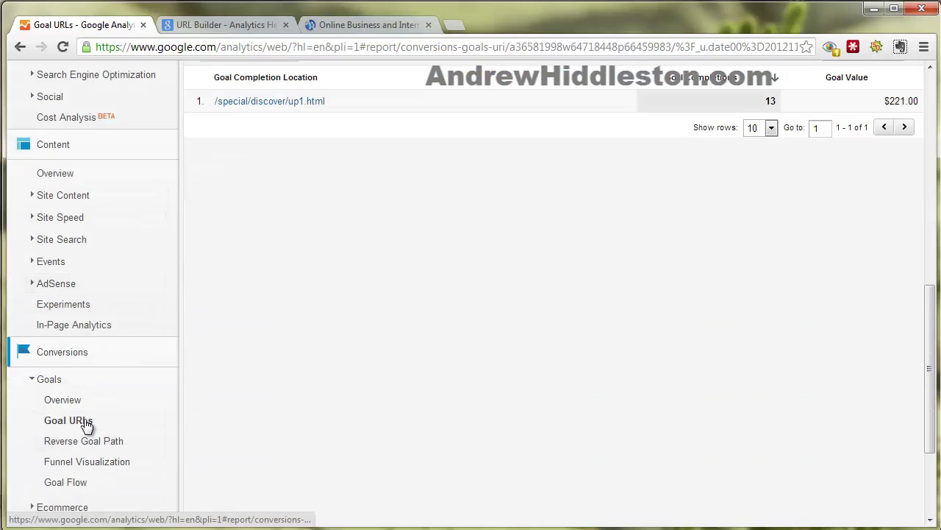
scroll(148, 346, up, 4)
scroll(145, 345, down, 2)
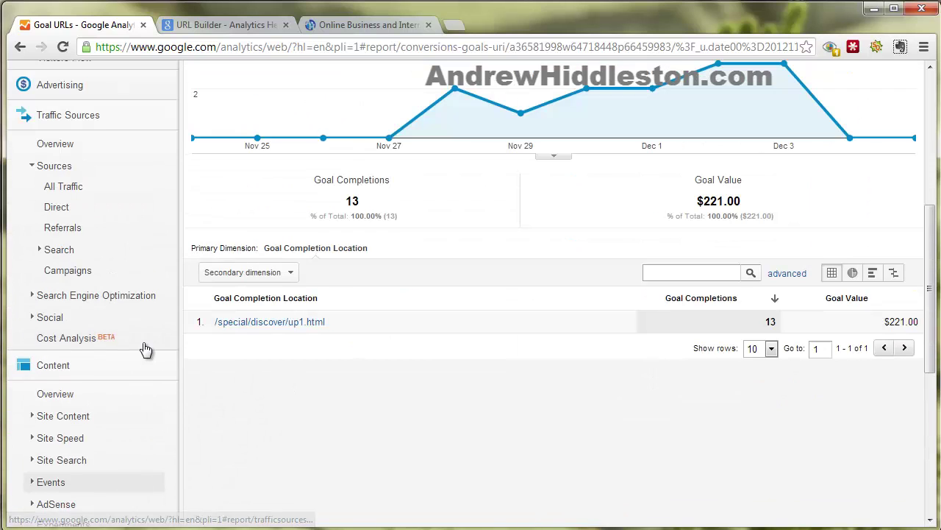
scroll(143, 348, down, 4)
scroll(224, 286, up, 4)
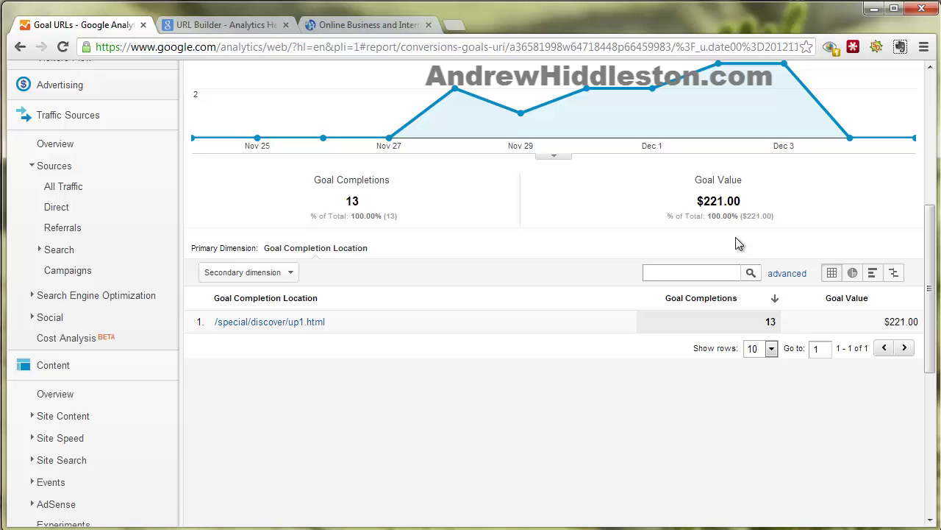
scroll(144, 386, down, 4)
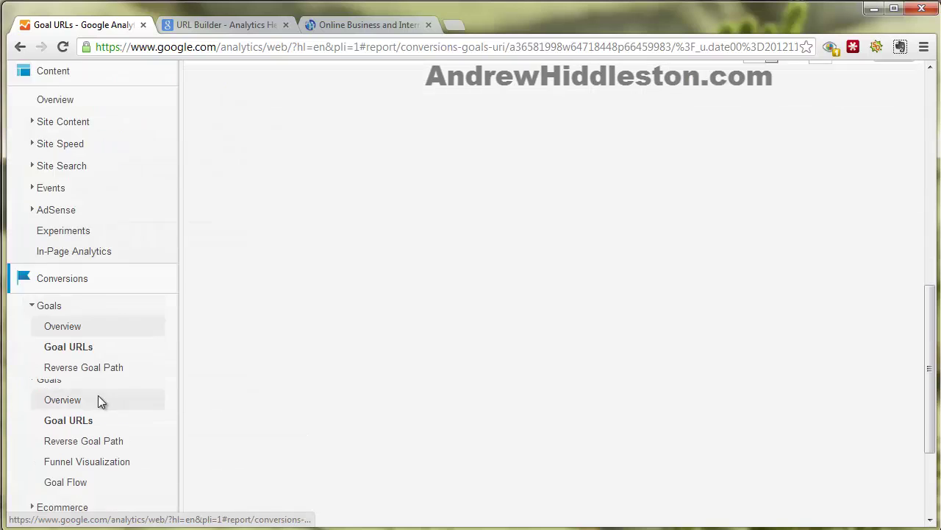
Step: Open Reverse Goal Path and scroll through the 9 paths to /special/discover/up1.html
click(103, 296)
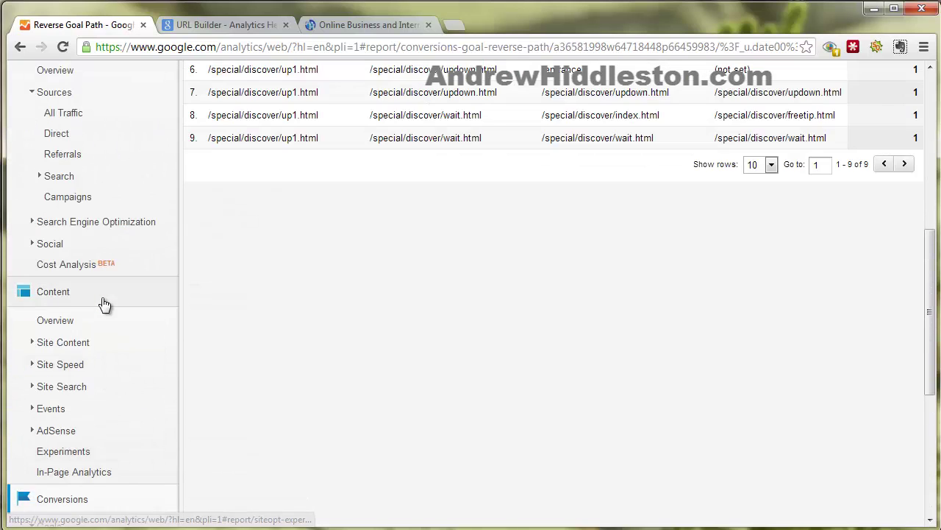
scroll(103, 303, up, 5)
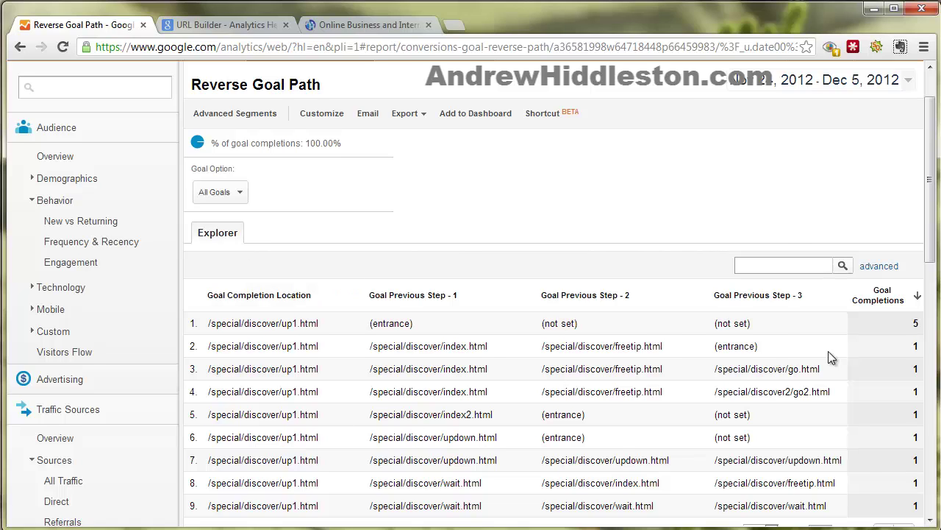
scroll(822, 353, down, 1)
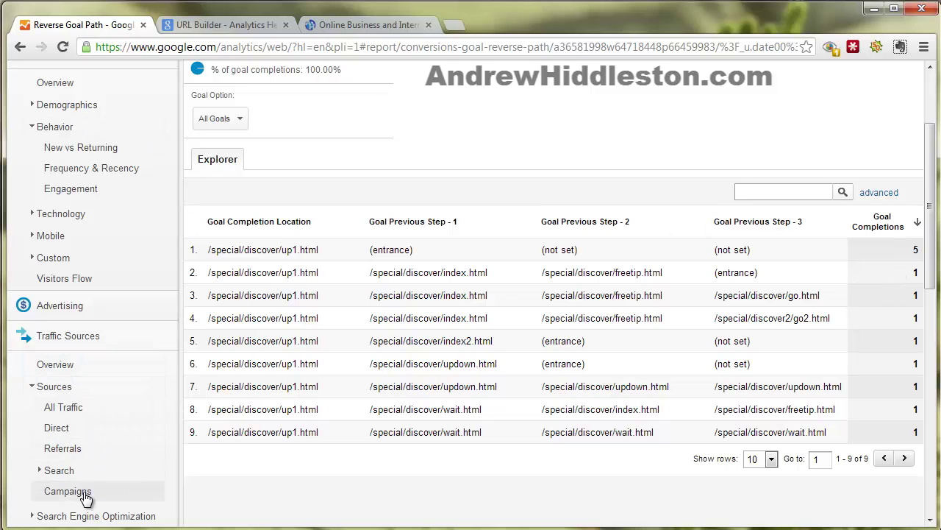
Step: View visits broken down by campaign under Traffic Sources
click(62, 489)
scroll(232, 397, down, 4)
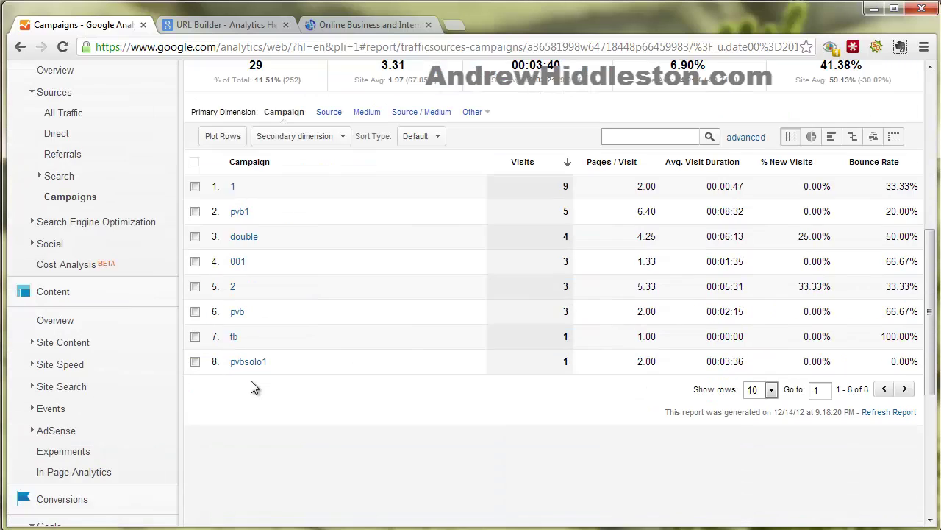
scroll(243, 390, up, 2)
scroll(147, 372, down, 4)
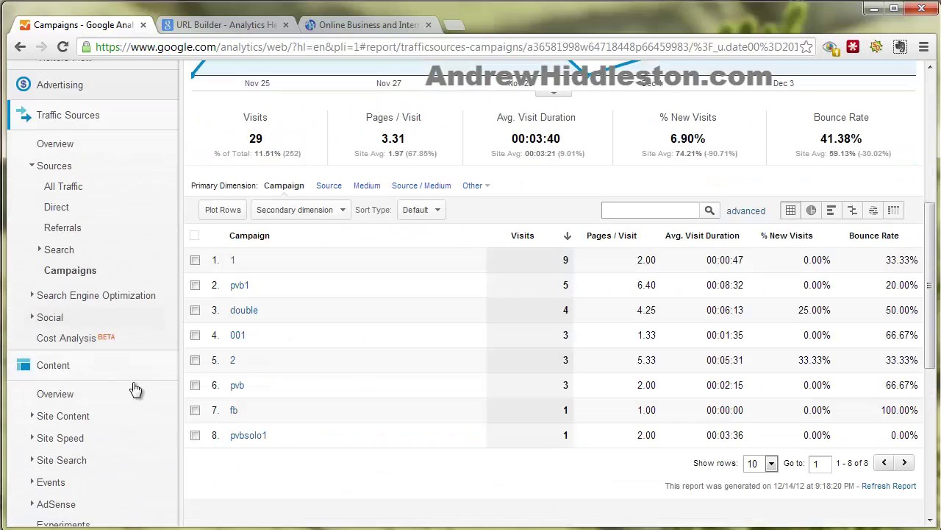
Step: Open Funnel Visualization, then Goal Flow showing 69 visits to Watch Free Tip Video
click(86, 461)
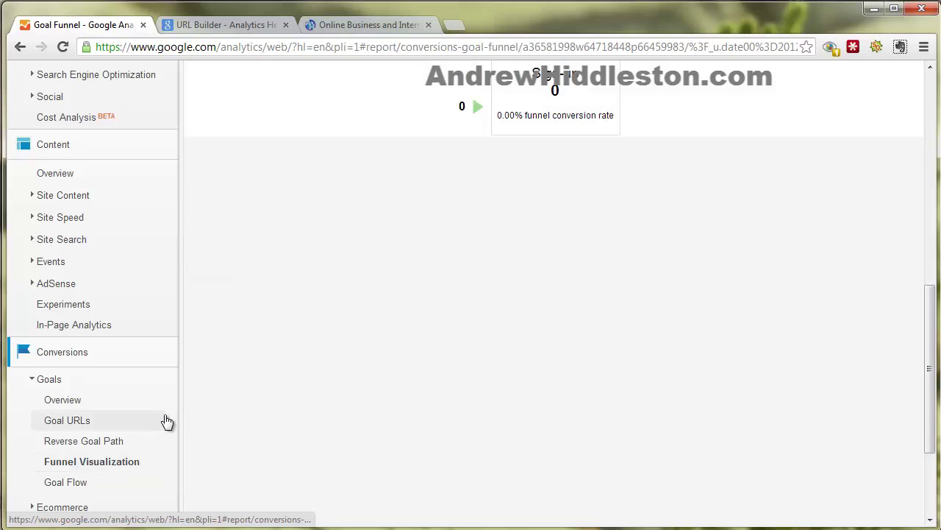
scroll(192, 412, up, 3)
scroll(368, 368, down, 3)
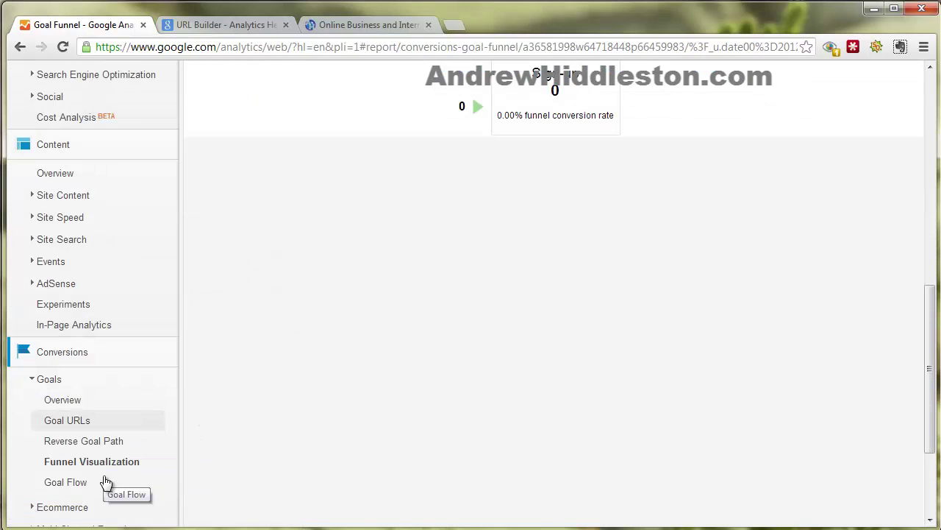
click(77, 482)
scroll(221, 408, up, 6)
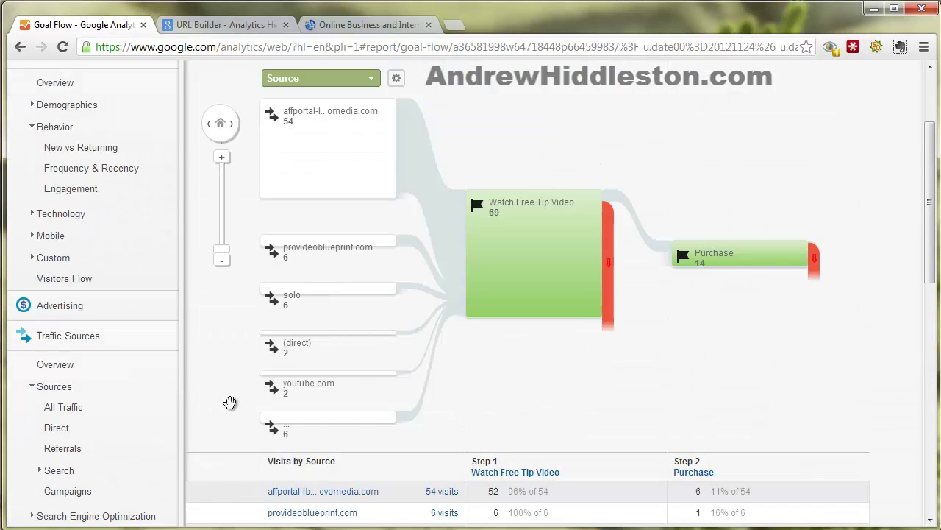
Step: Load the website's default profile from Main Web Properties in the account selector
scroll(640, 282, down, 1)
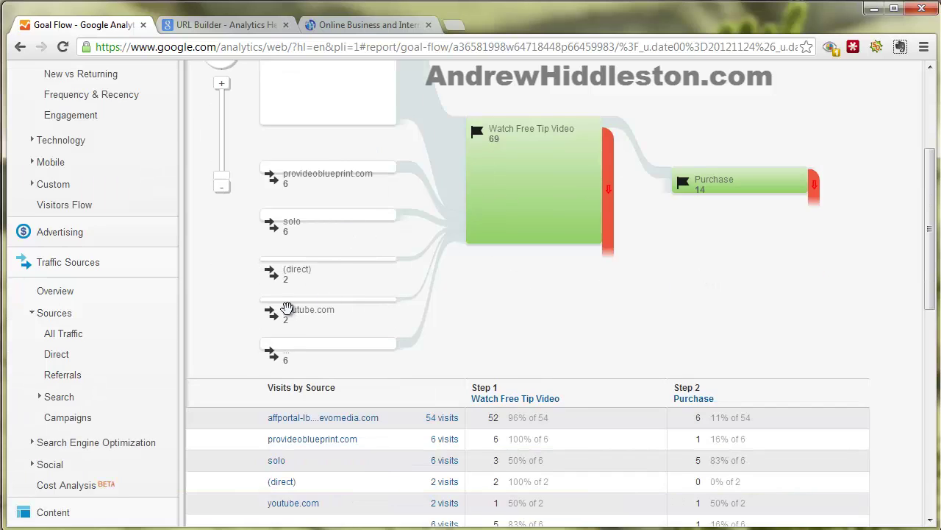
scroll(316, 286, up, 2)
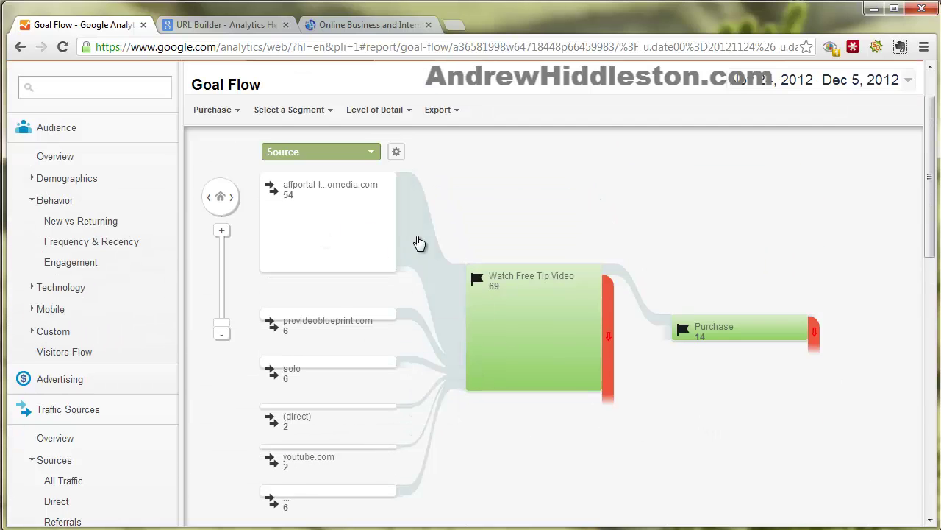
scroll(519, 313, down, 1)
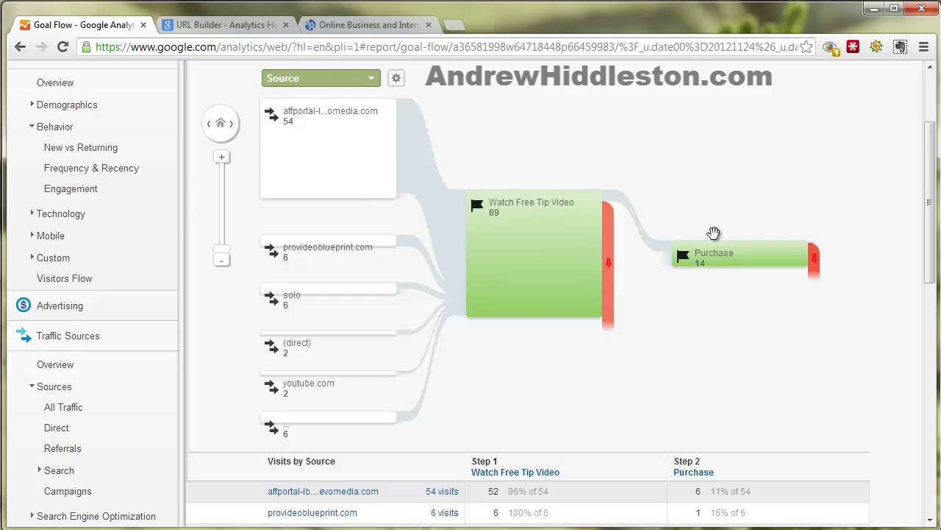
scroll(742, 282, down, 1)
scroll(743, 286, down, 2)
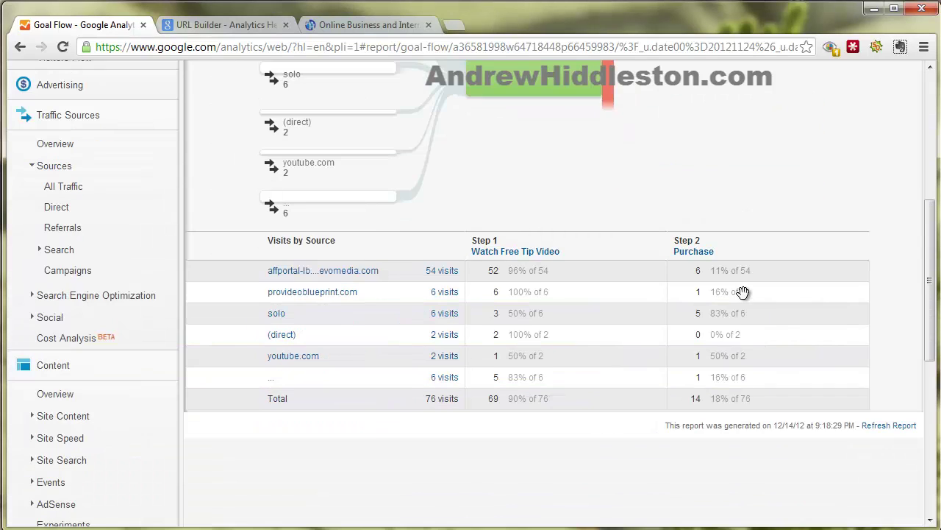
scroll(743, 291, down, 2)
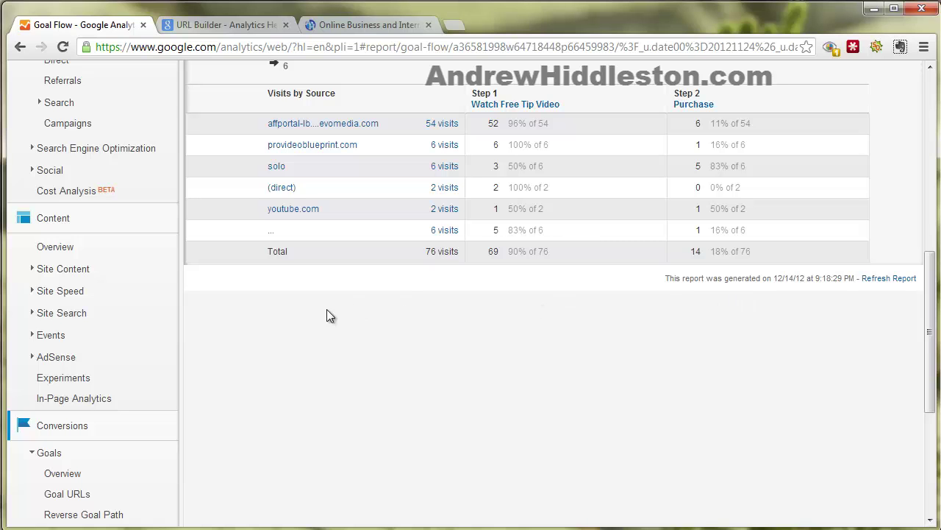
scroll(181, 385, up, 7)
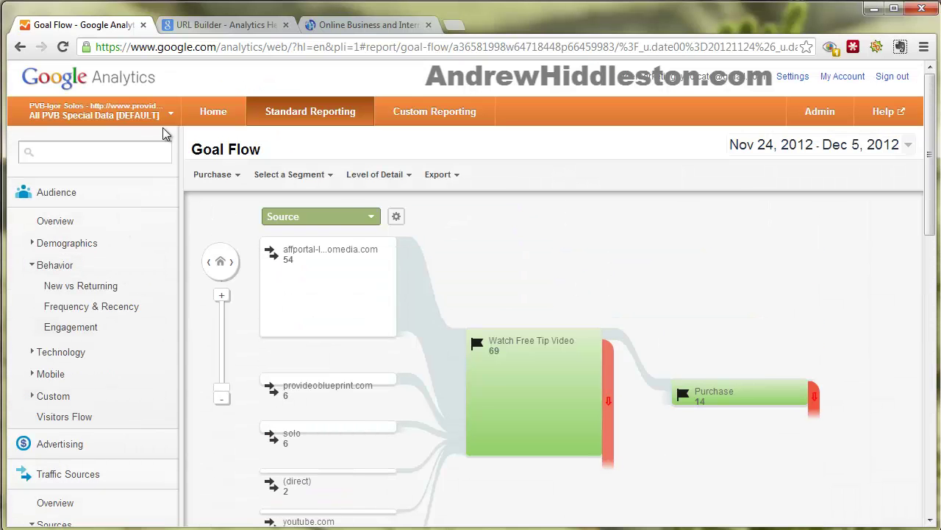
click(167, 114)
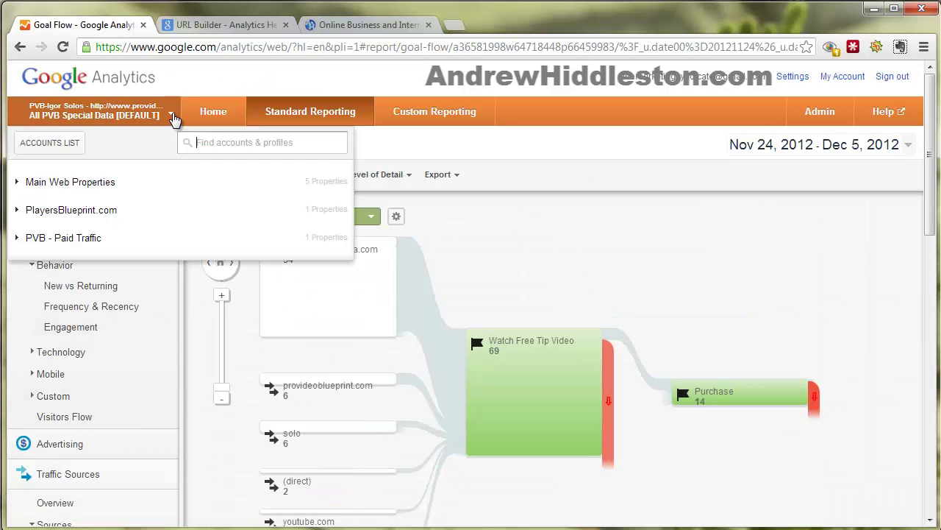
click(28, 182)
click(70, 200)
click(94, 215)
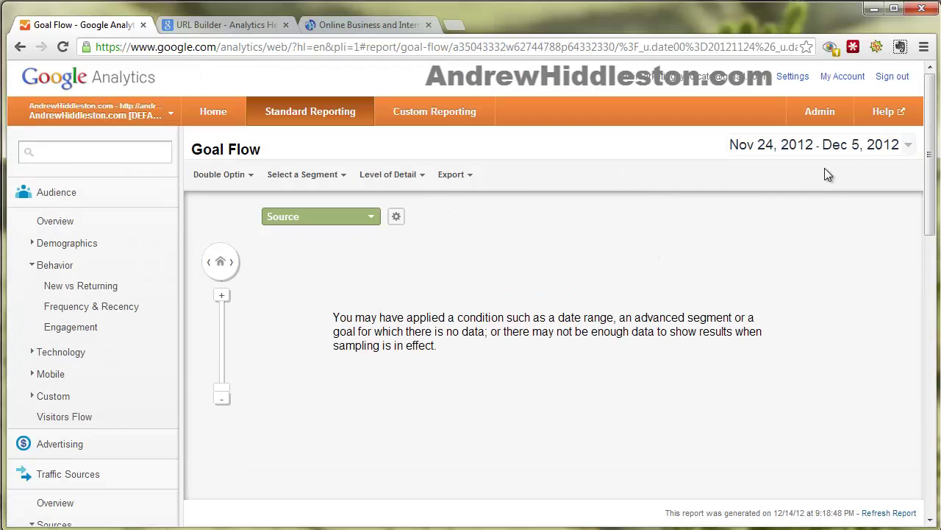
Step: Set the Goal Flow date range to Nov 15 – Dec 14, 2012
click(904, 147)
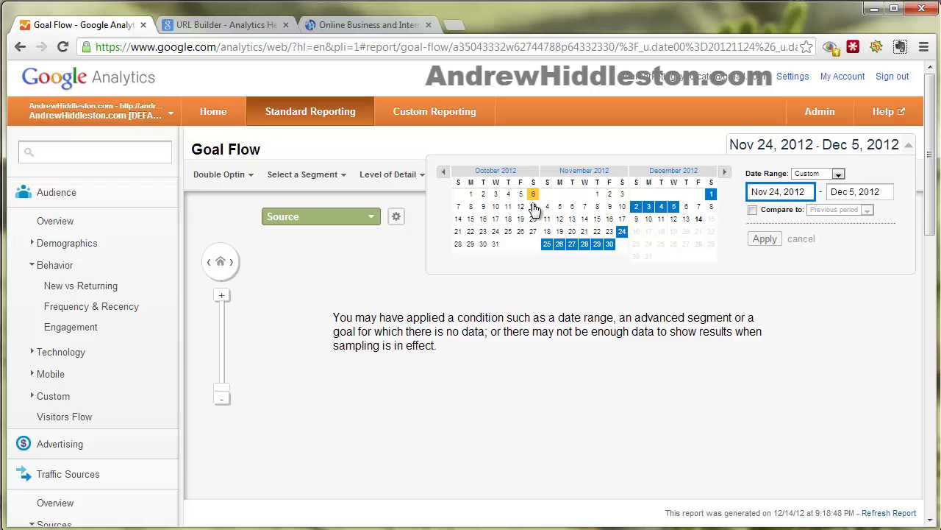
click(596, 218)
click(698, 219)
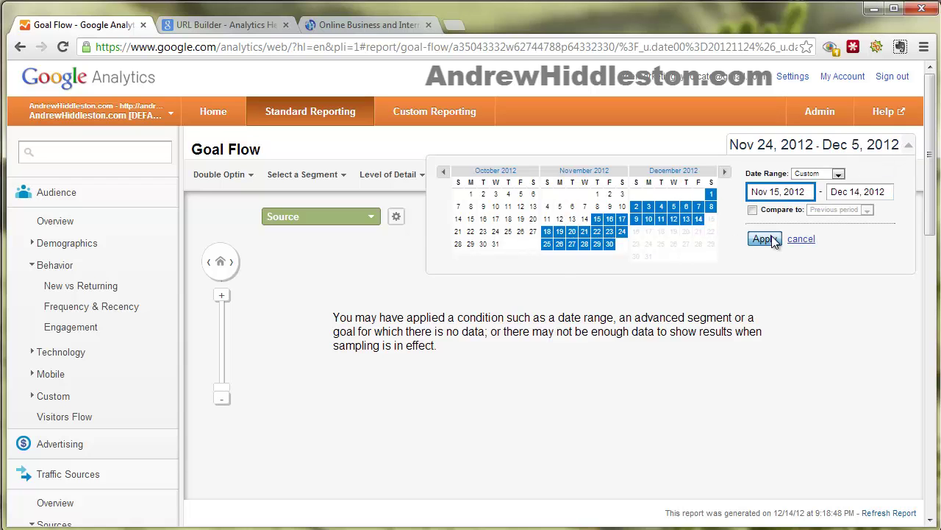
click(765, 239)
scroll(138, 335, down, 6)
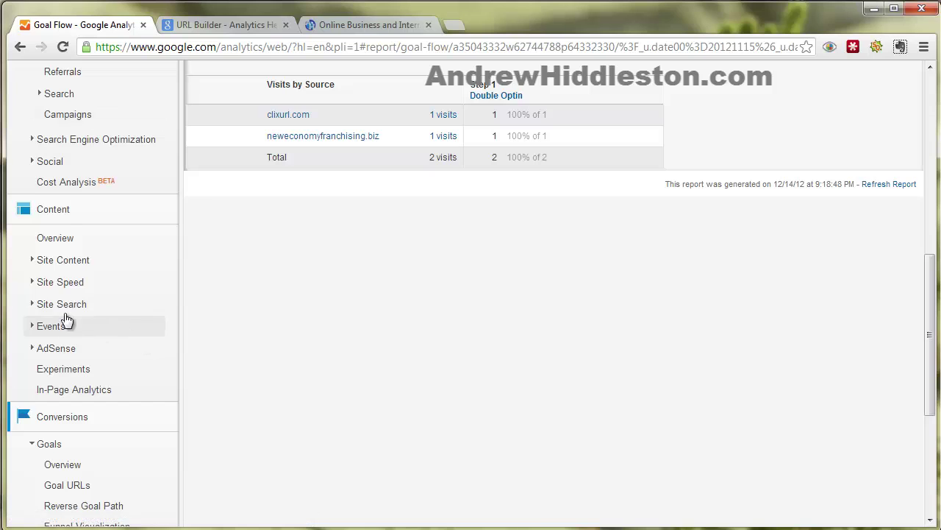
scroll(69, 384, down, 2)
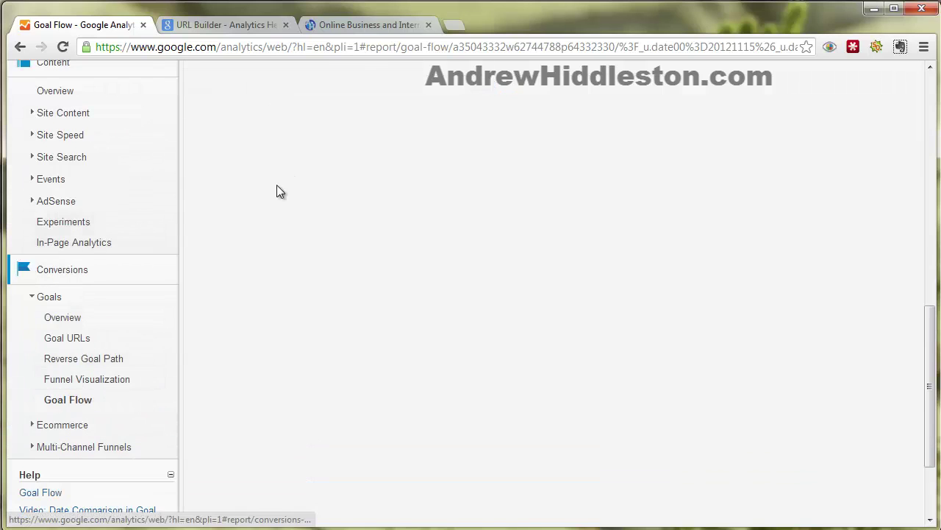
scroll(277, 191, up, 1)
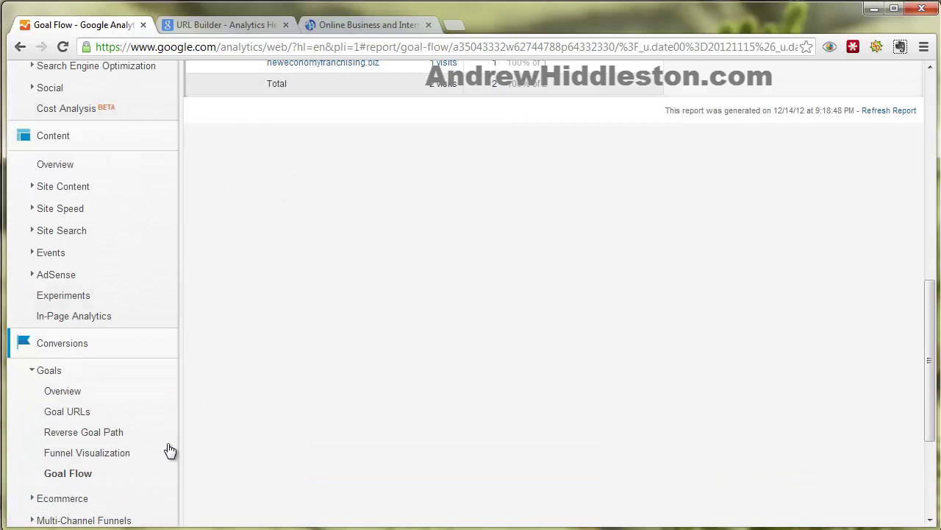
Step: Collapse the Goals, Conversions, Content and Traffic Sources sidebar categories
click(30, 372)
click(27, 353)
scroll(51, 238, up, 1)
click(51, 209)
scroll(45, 229, up, 3)
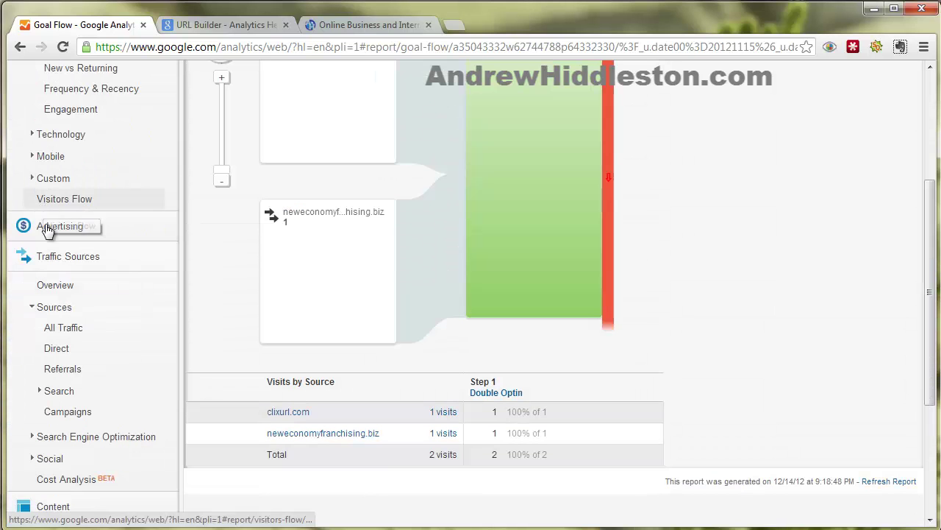
click(59, 259)
scroll(59, 264, up, 3)
Step: Collapse Audience, then open Content > Site Content > All Pages
click(58, 203)
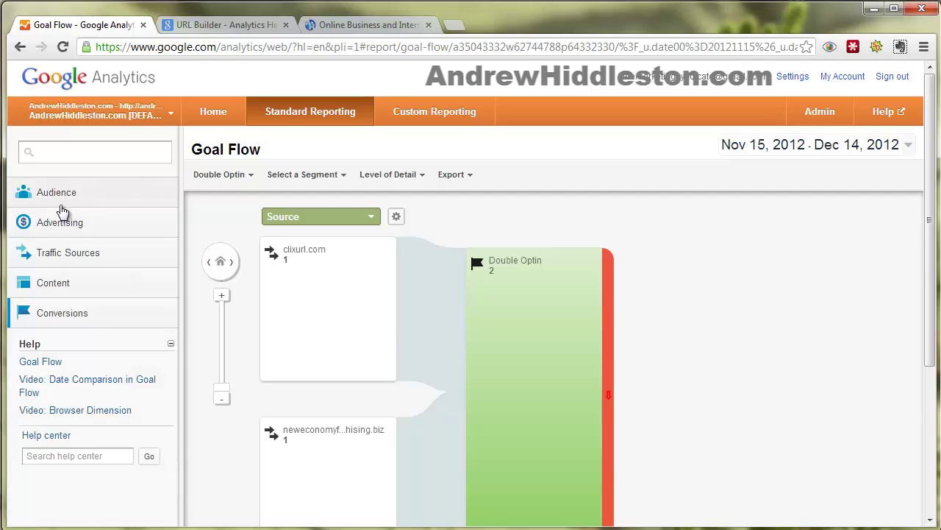
scroll(63, 212, down, 1)
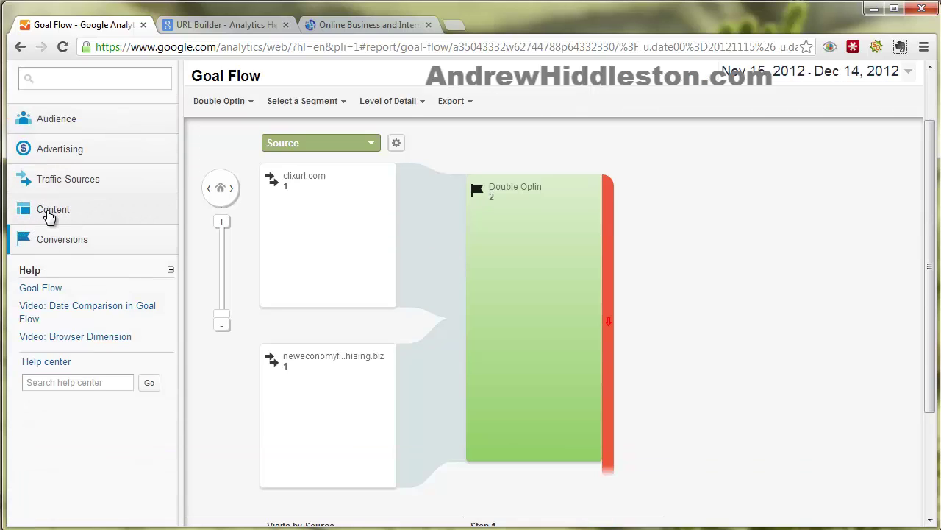
click(50, 213)
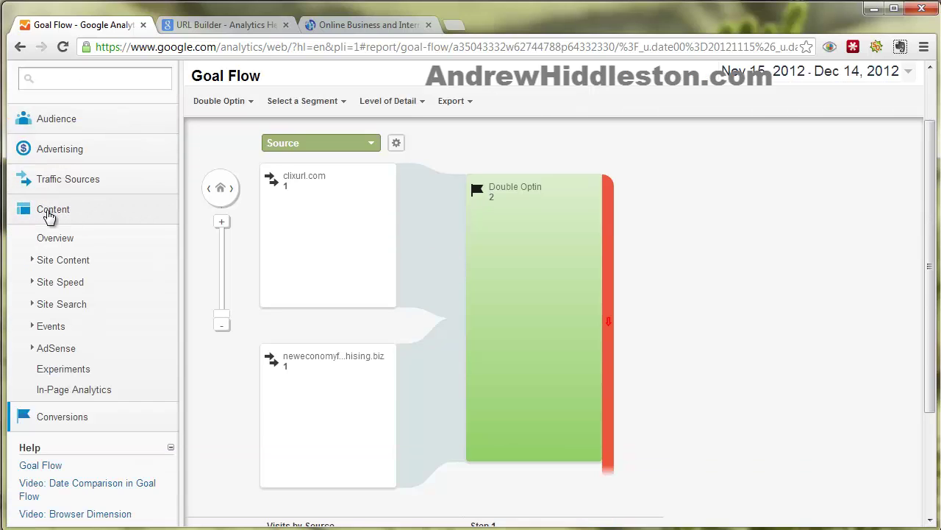
click(41, 264)
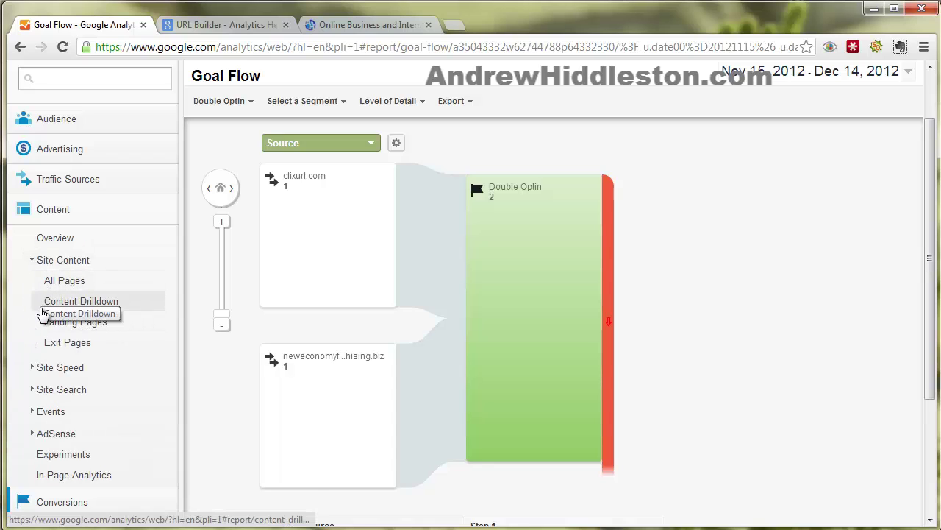
click(55, 283)
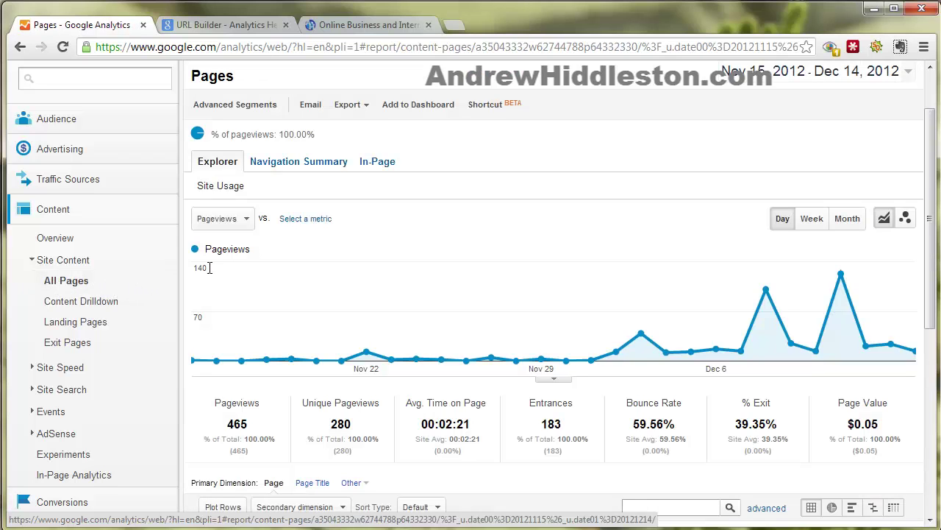
Step: Switch to the In-Page view and read the home page's click-percentage bubbles
click(377, 163)
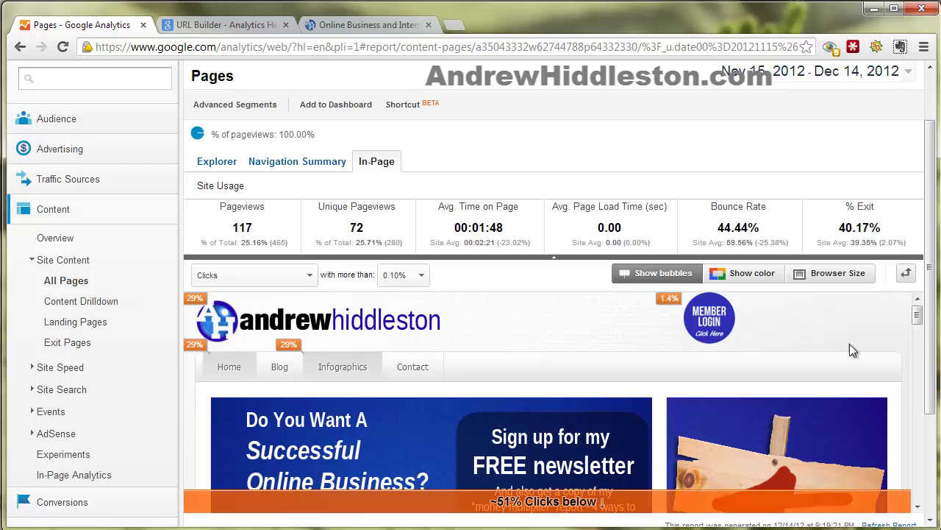
scroll(852, 347, down, 5)
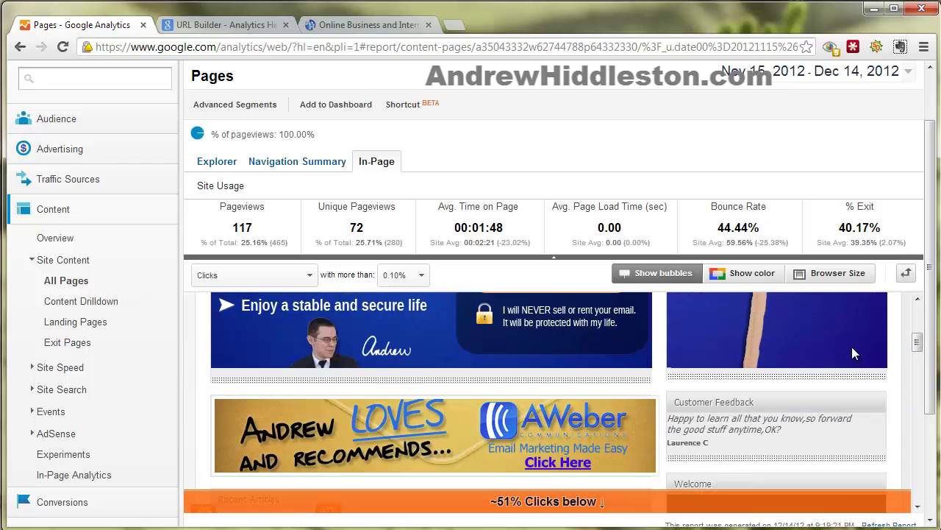
scroll(852, 346, down, 3)
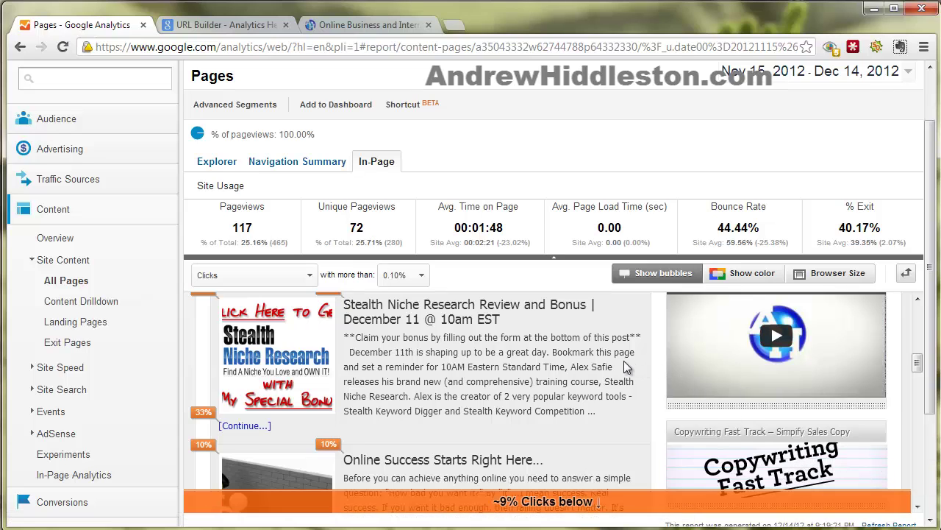
mouse_move(581, 313)
scroll(634, 366, up, 10)
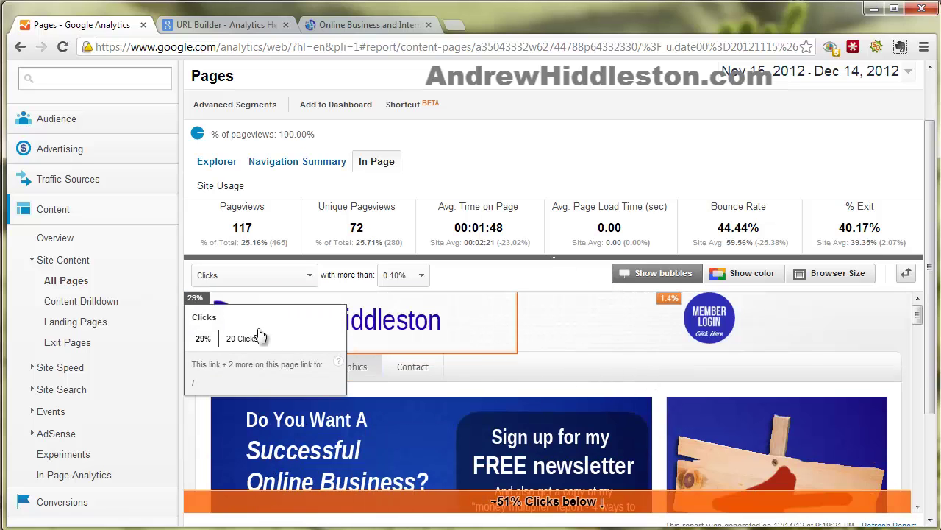
scroll(703, 295, down, 1)
mouse_move(703, 295)
scroll(703, 295, down, 10)
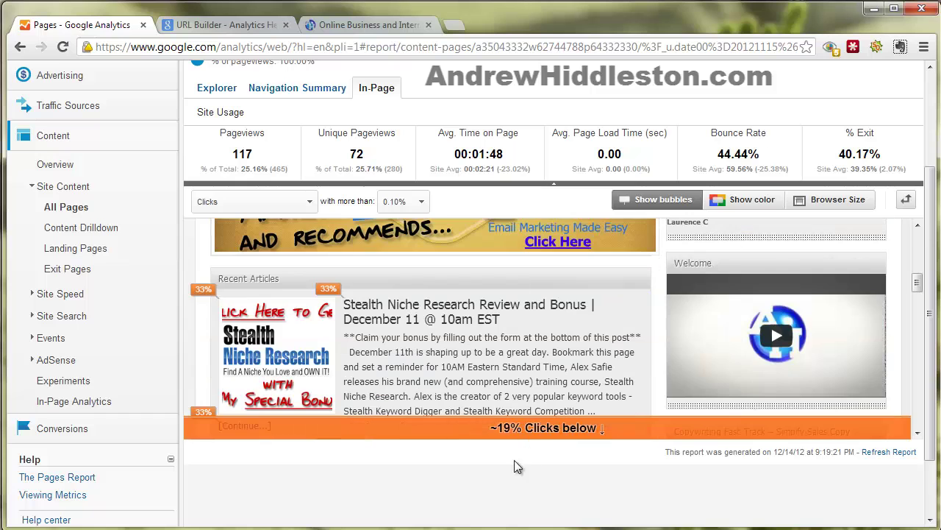
scroll(540, 426, down, 5)
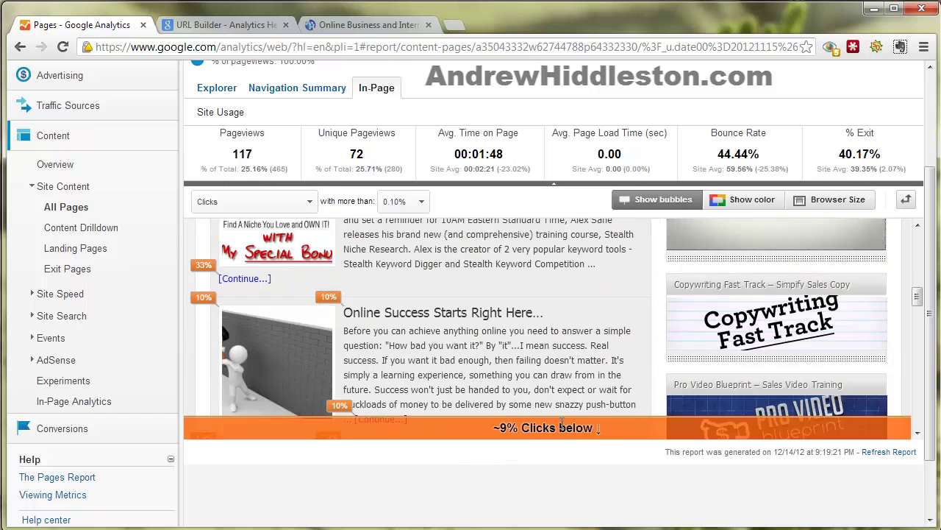
scroll(603, 310, down, 5)
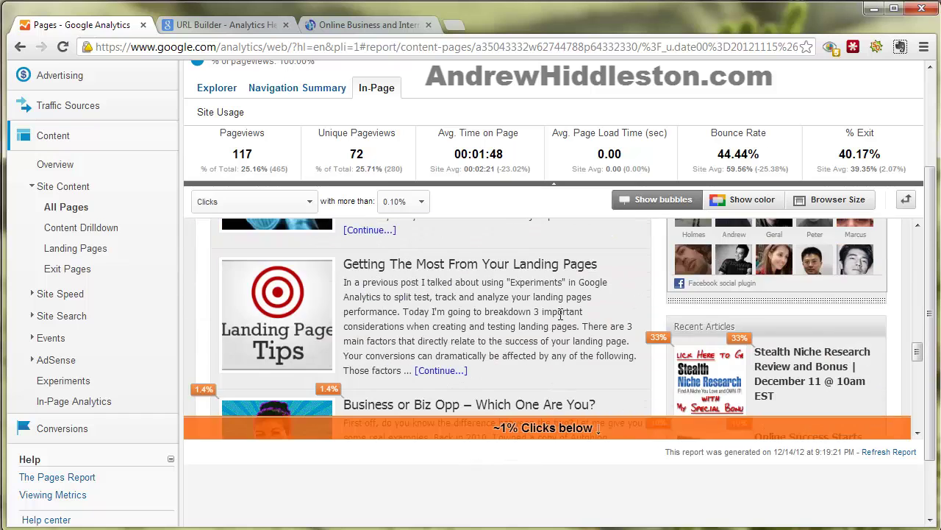
scroll(525, 225, down, 10)
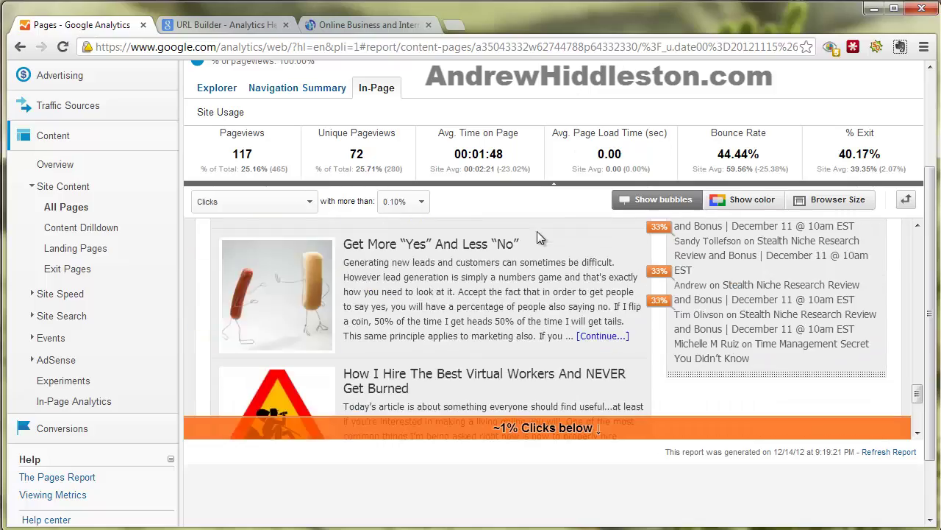
mouse_move(539, 237)
scroll(548, 239, up, 15)
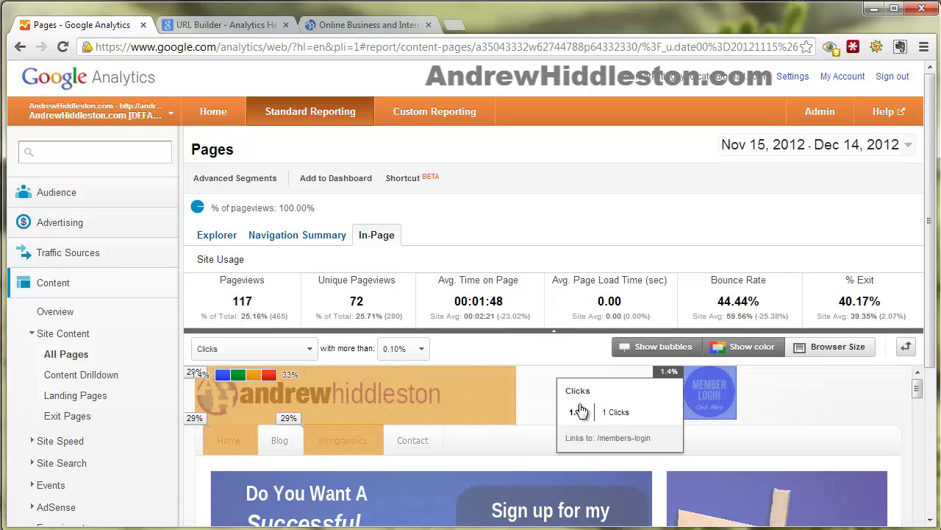
Step: Switch the In-Page overlay from percentage bubbles to colour shading
scroll(545, 411, down, 3)
scroll(545, 411, down, 6)
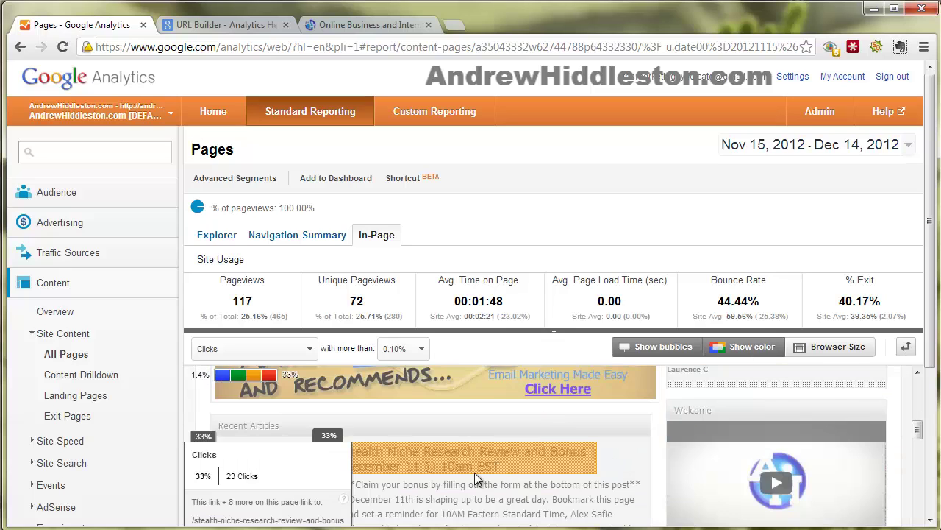
scroll(520, 470, down, 6)
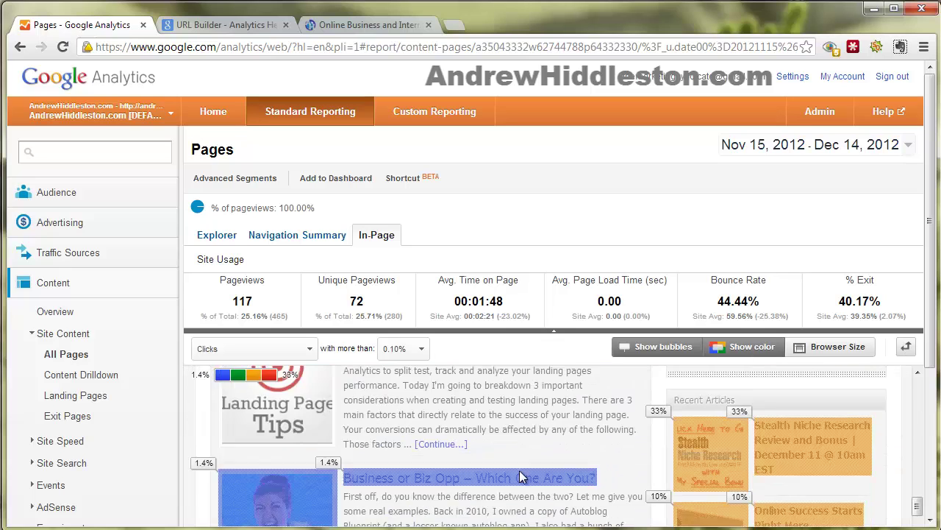
scroll(519, 476, up, 15)
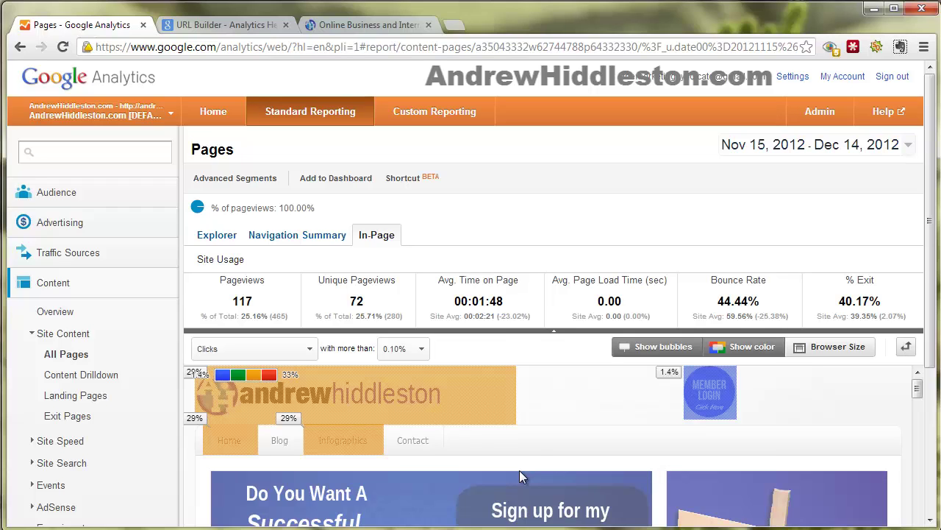
click(647, 353)
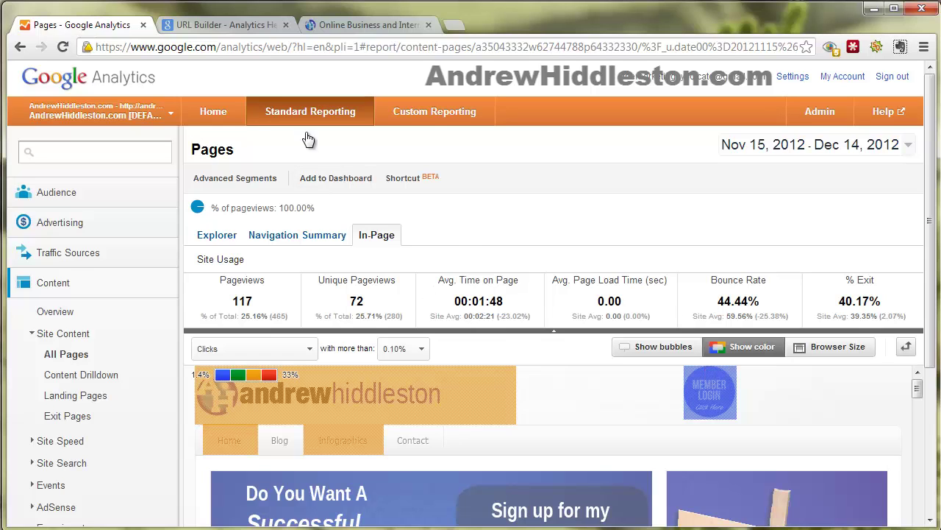
Step: Return through Home to the Standard Reporting All Pages report
click(223, 109)
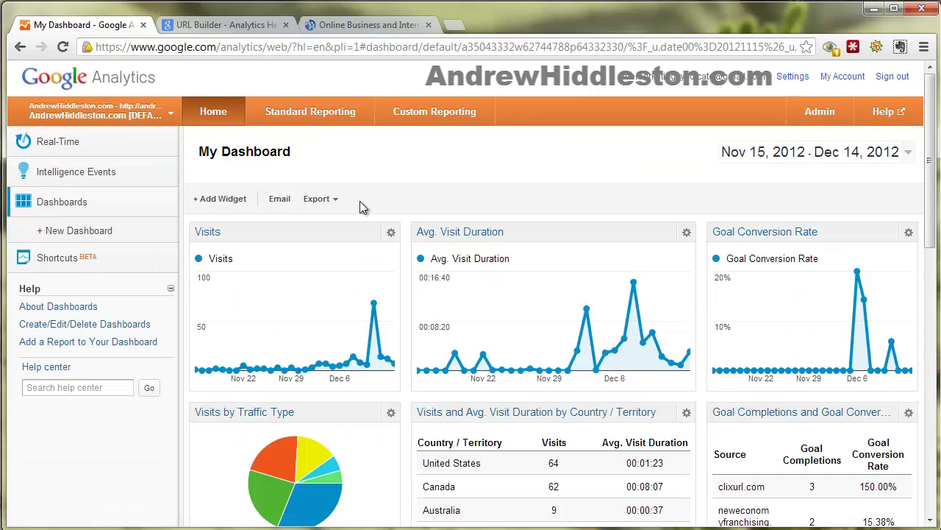
scroll(368, 206, down, 2)
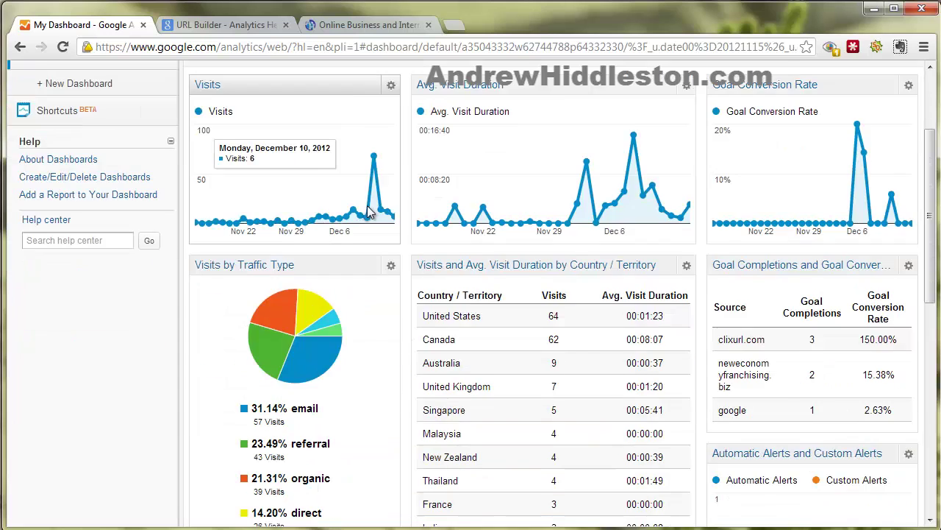
scroll(368, 205, up, 2)
click(312, 114)
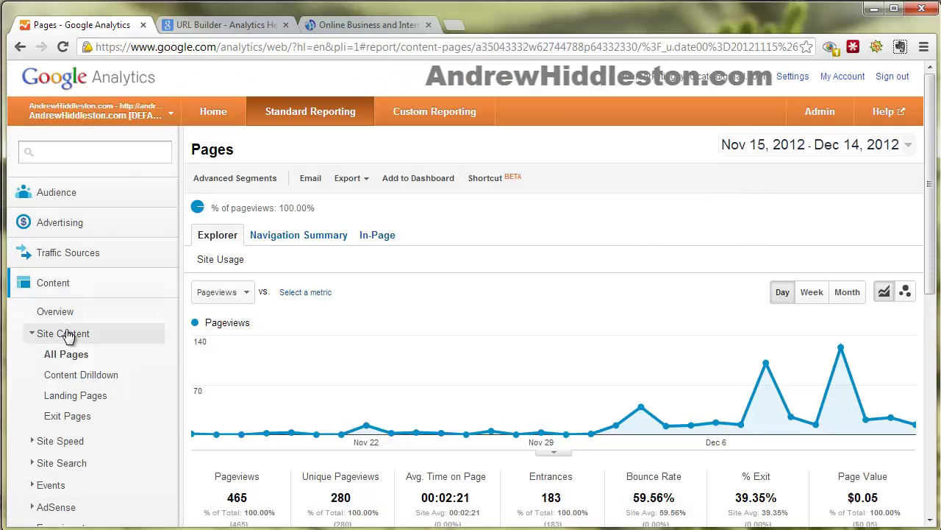
Step: Compare the URL Builder form with the top-pages table twice, then expand Conversions
scroll(72, 336, down, 2)
click(227, 25)
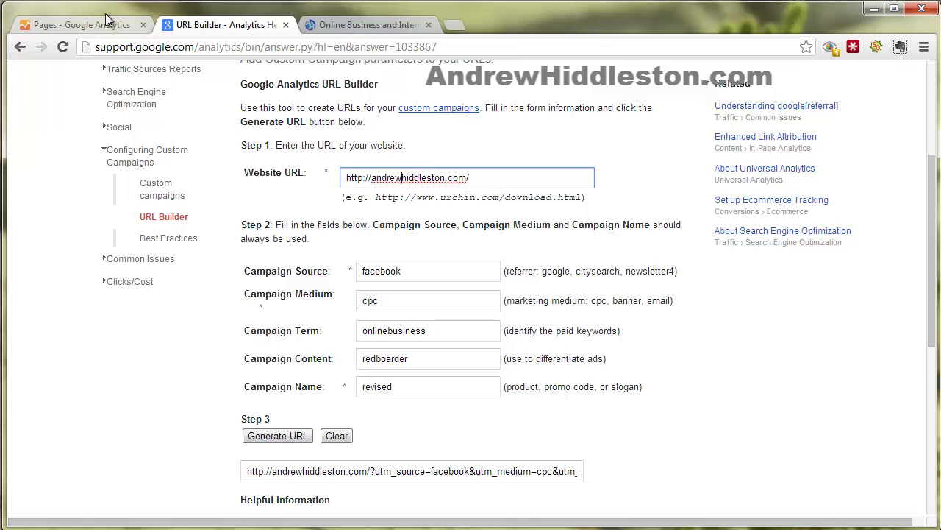
click(105, 17)
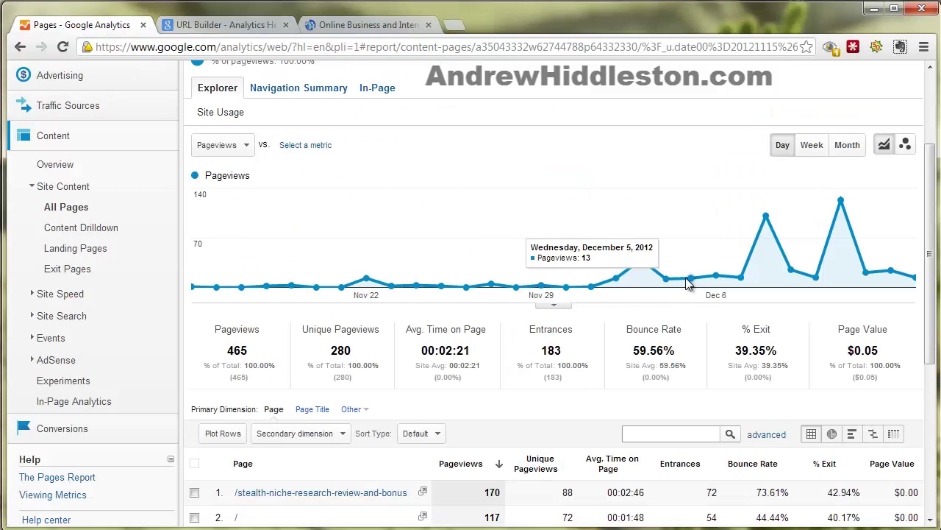
scroll(385, 378, down, 3)
scroll(330, 416, down, 2)
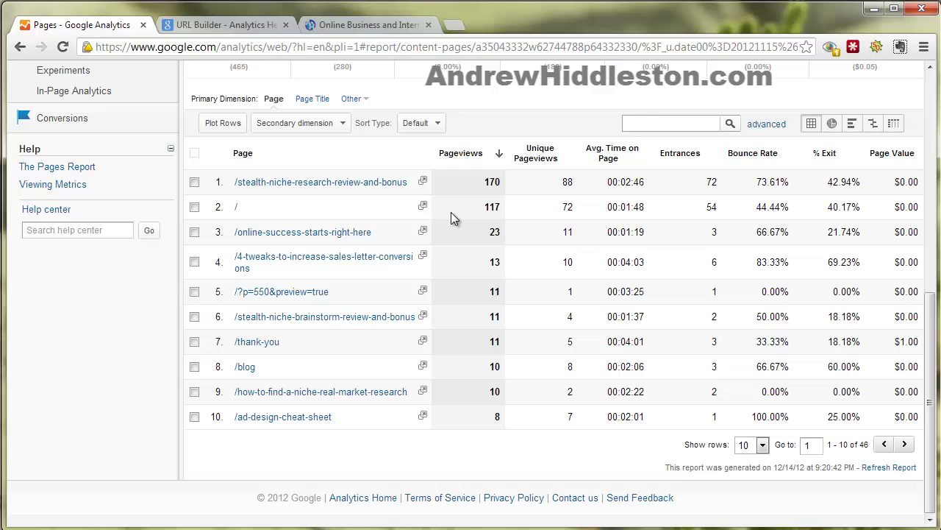
click(241, 30)
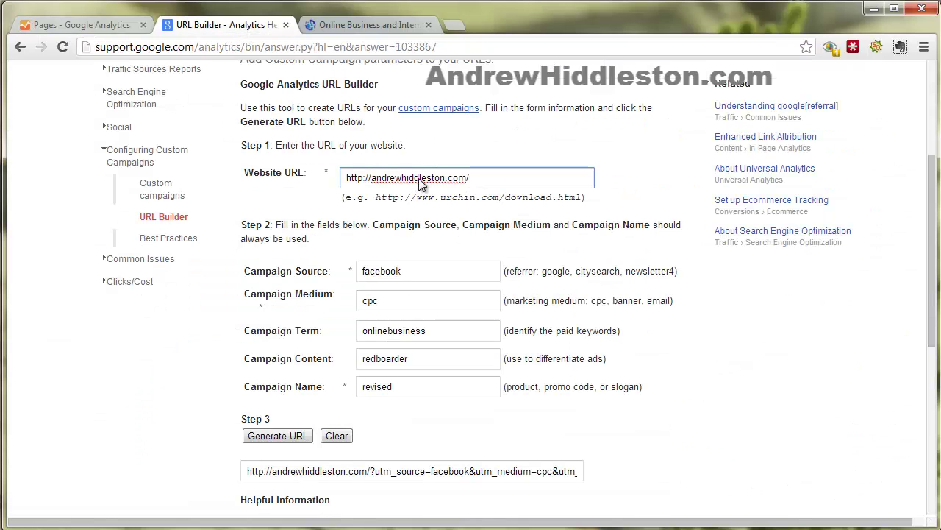
click(112, 31)
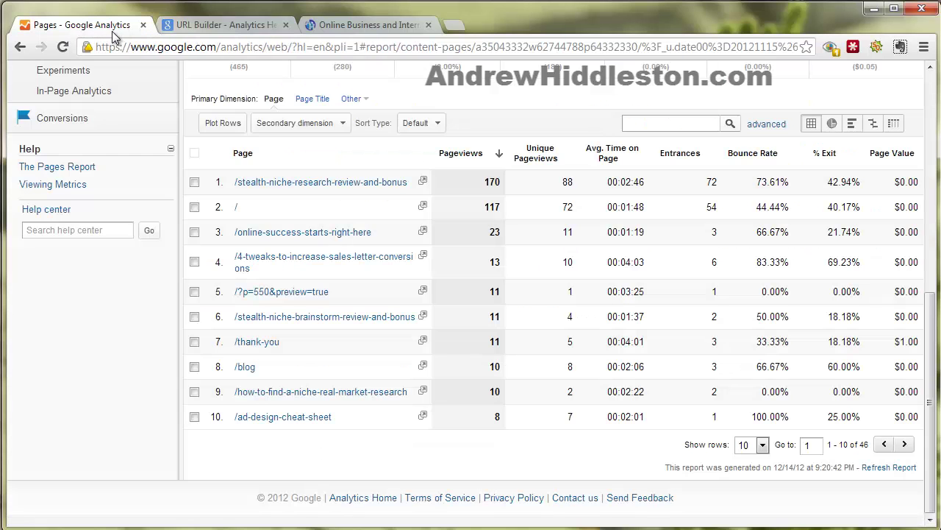
scroll(338, 405, up, 2)
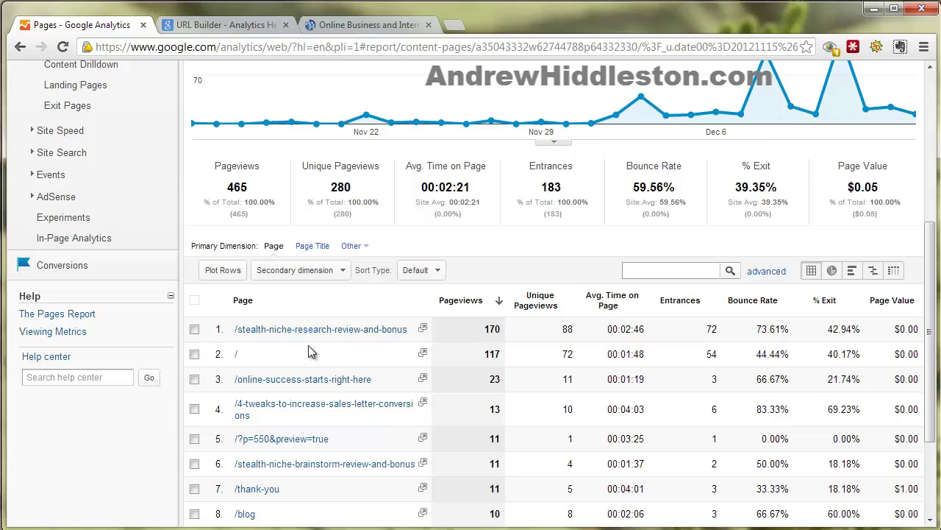
click(82, 270)
Step: View the Goals Overview with 6 goal completions, then close the Analytics tab
click(84, 294)
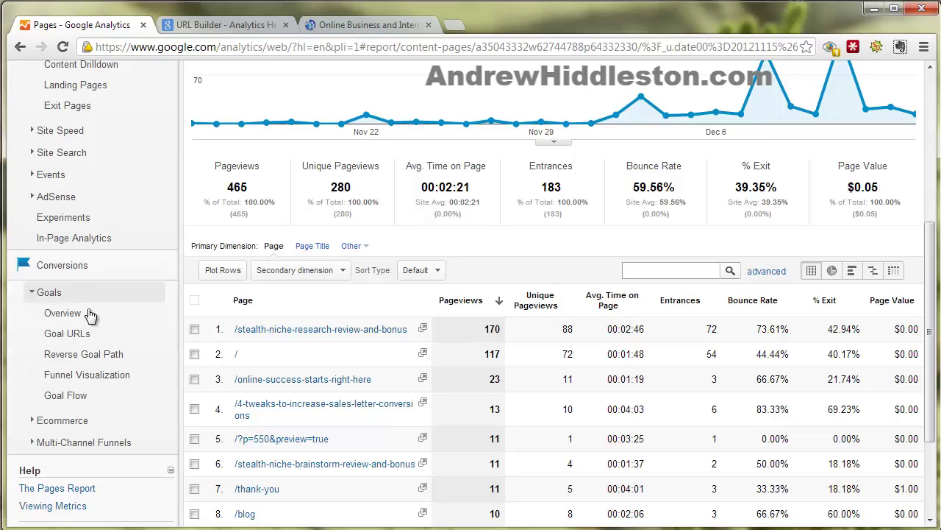
click(93, 333)
click(93, 317)
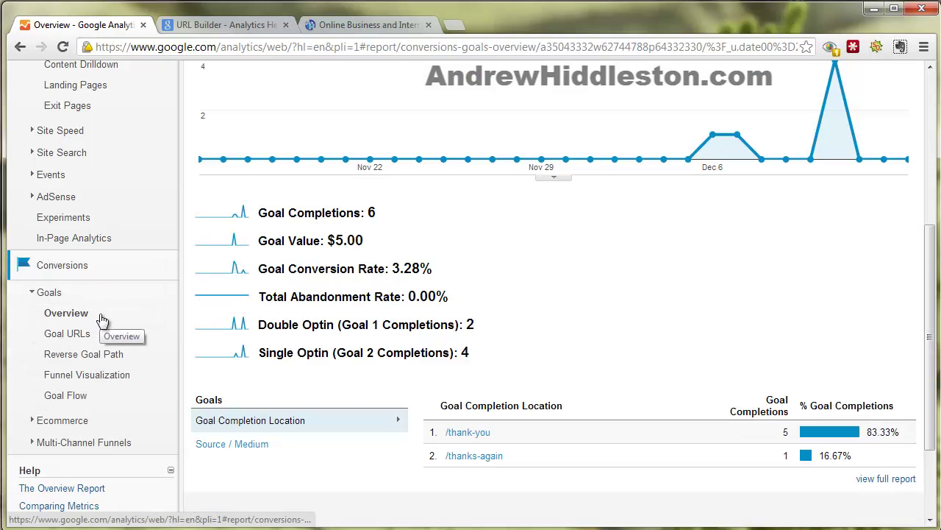
scroll(103, 321, up, 5)
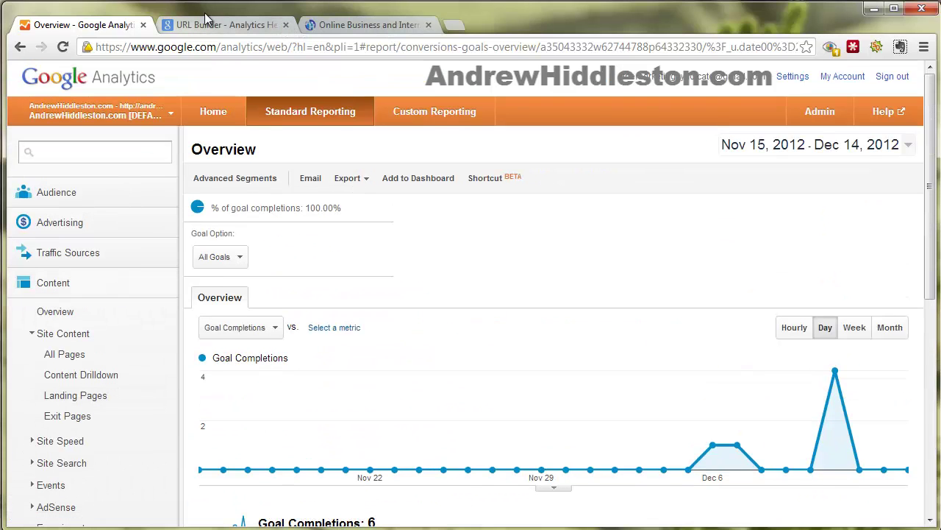
click(143, 25)
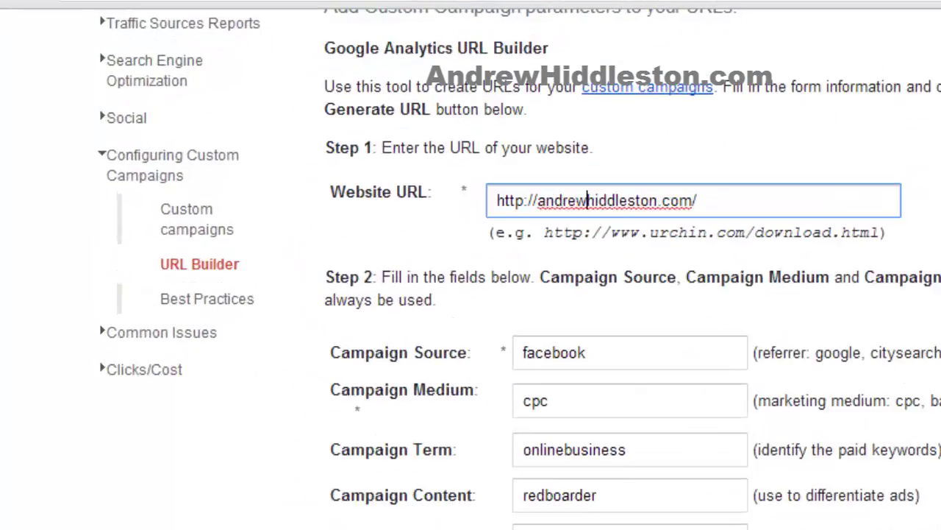
Step: Switch to the andrewhiddleston.com browser tab
click(221, 24)
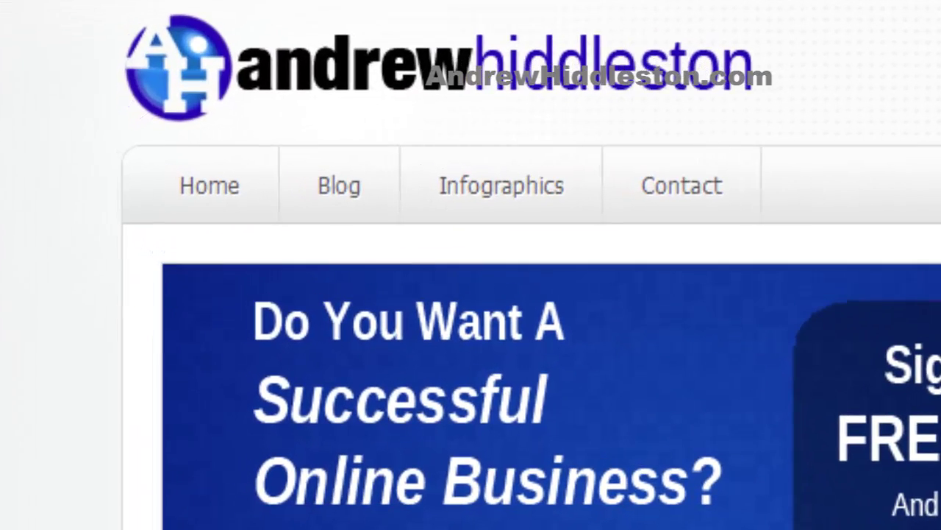